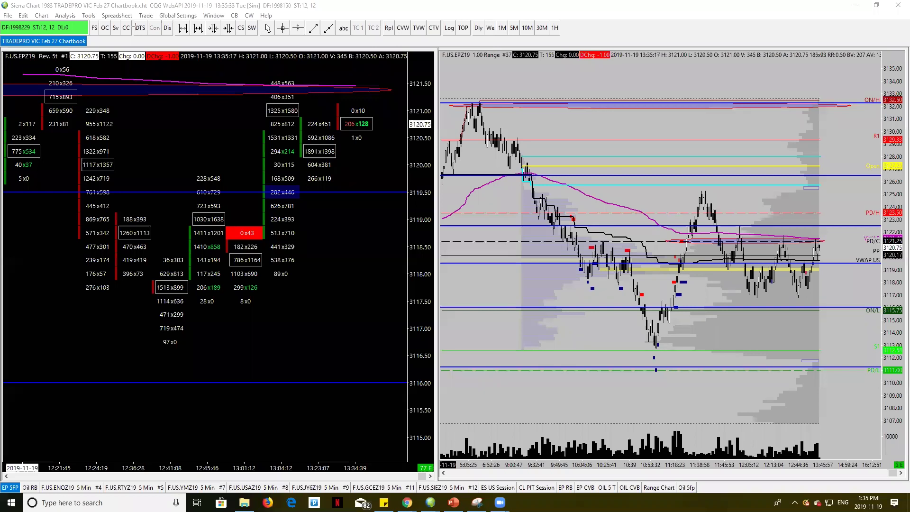
- Like the video, subscribe to the channel and turn on all notifications
{"action": "left_click_drag", "start_coordinate": [601, 48], "coordinate": [586, 41]}
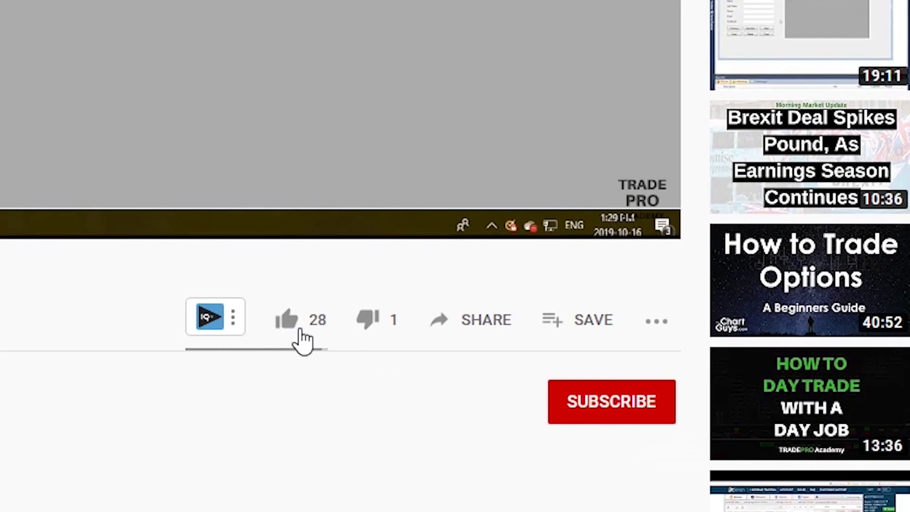
{"action": "left_click", "coordinate": [297, 327]}
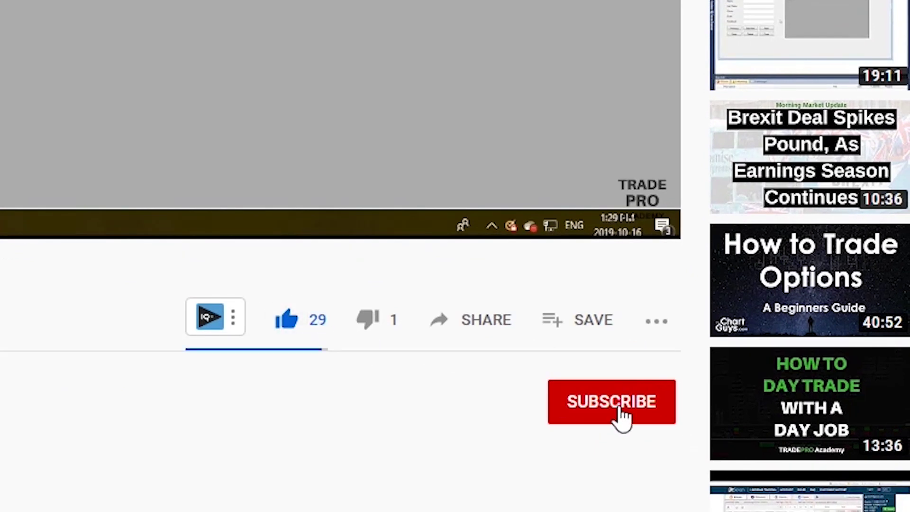
{"action": "left_click", "coordinate": [618, 408]}
{"action": "left_click", "coordinate": [673, 415]}
{"action": "left_click", "coordinate": [680, 260]}
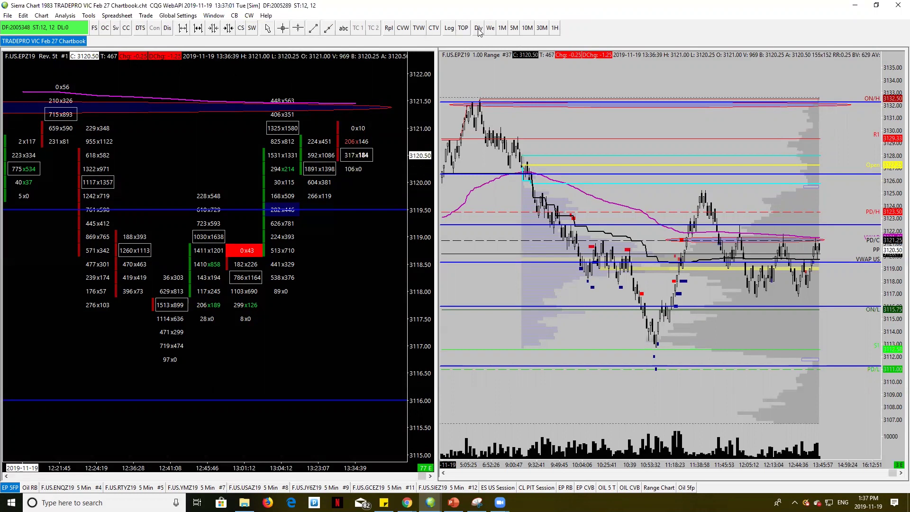
- Make the range chart active and hide Control Bar 1 from Window > Control Bars
{"action": "left_click", "coordinate": [544, 137]}
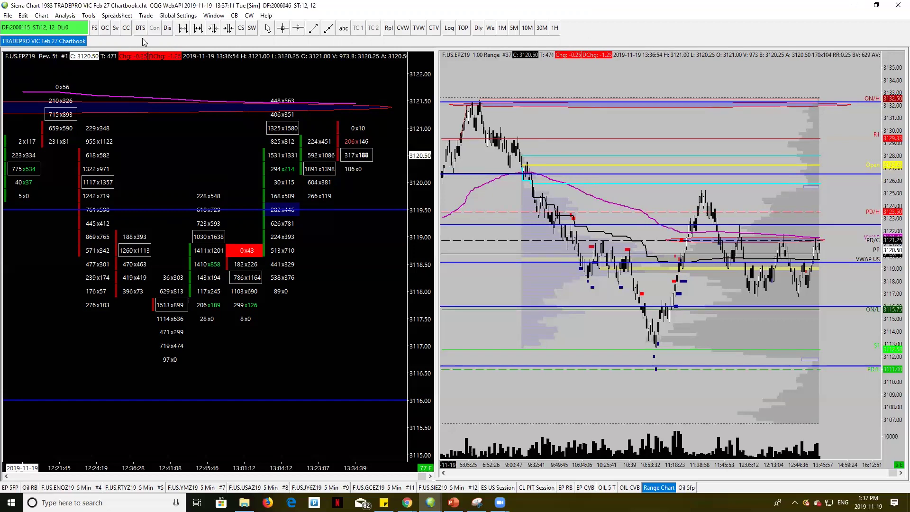
{"action": "left_click", "coordinate": [213, 15]}
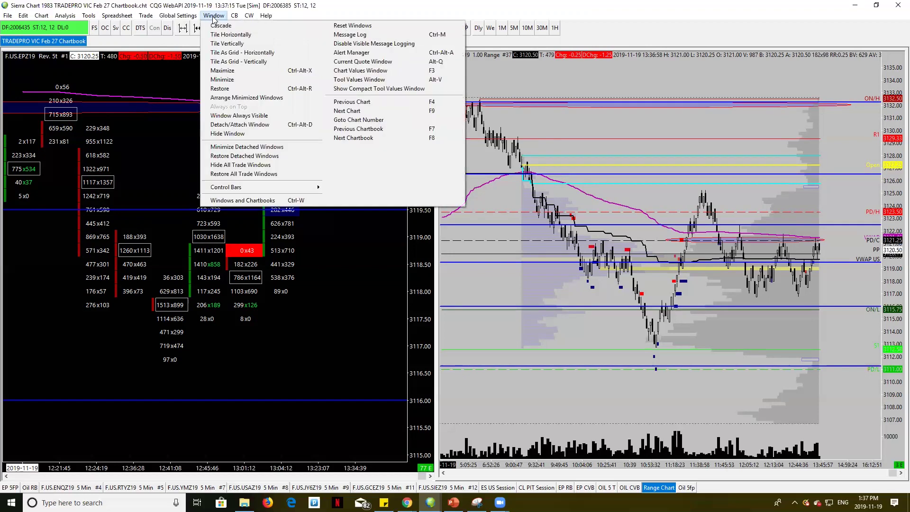
{"action": "mouse_move", "coordinate": [237, 189]}
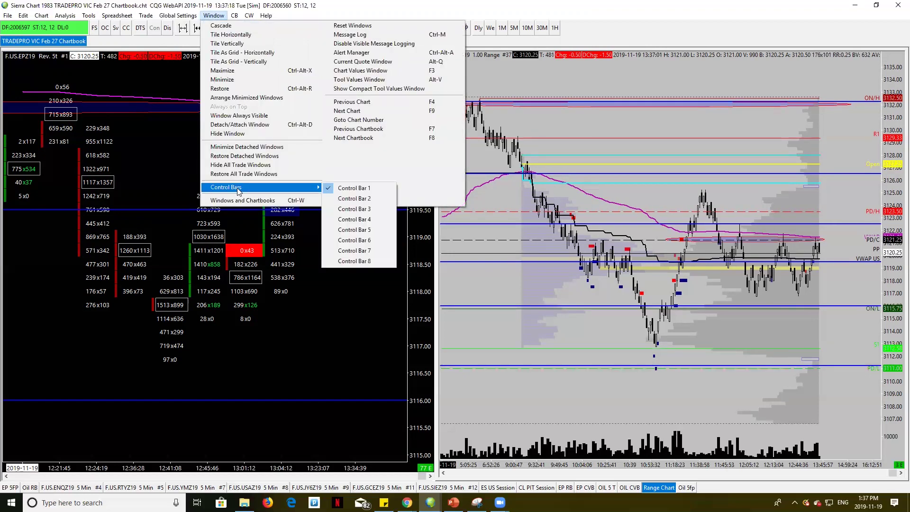
{"action": "left_click", "coordinate": [329, 189]}
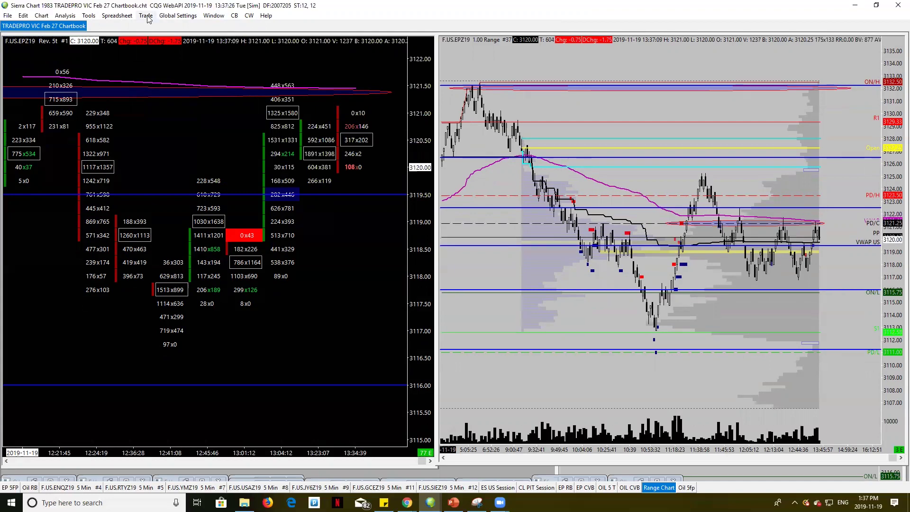
- Show Control Bar 1 again and bring the Window menu back up
{"action": "left_click", "coordinate": [213, 15]}
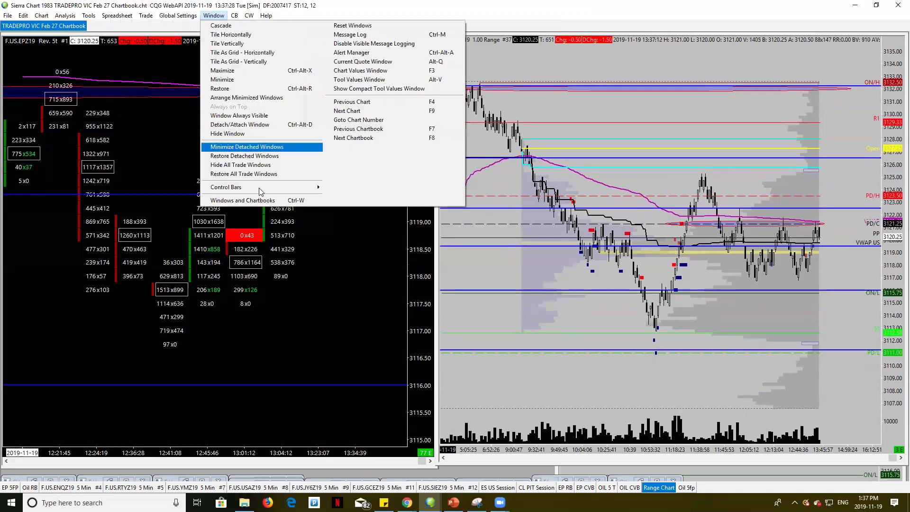
{"action": "mouse_move", "coordinate": [260, 188]}
{"action": "left_click", "coordinate": [342, 188]}
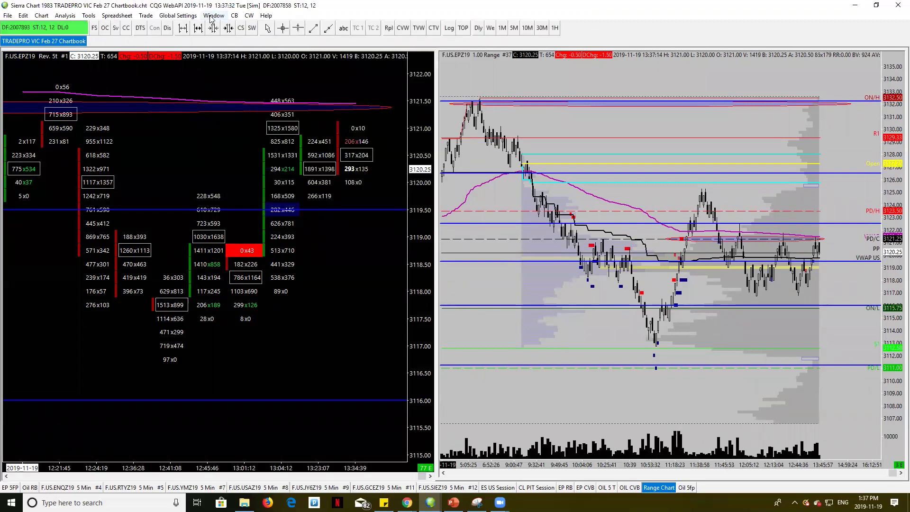
{"action": "left_click", "coordinate": [213, 16]}
- Show Control Bar 2, add a control bar inside the crude oil chart window, and open its Trade menu
{"action": "mouse_move", "coordinate": [241, 188]}
{"action": "left_click", "coordinate": [344, 197]}
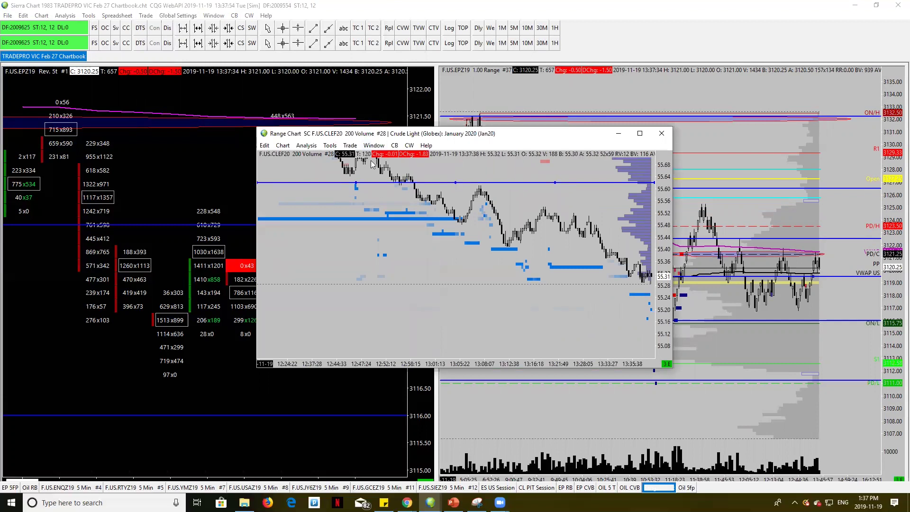
{"action": "left_click", "coordinate": [374, 145]}
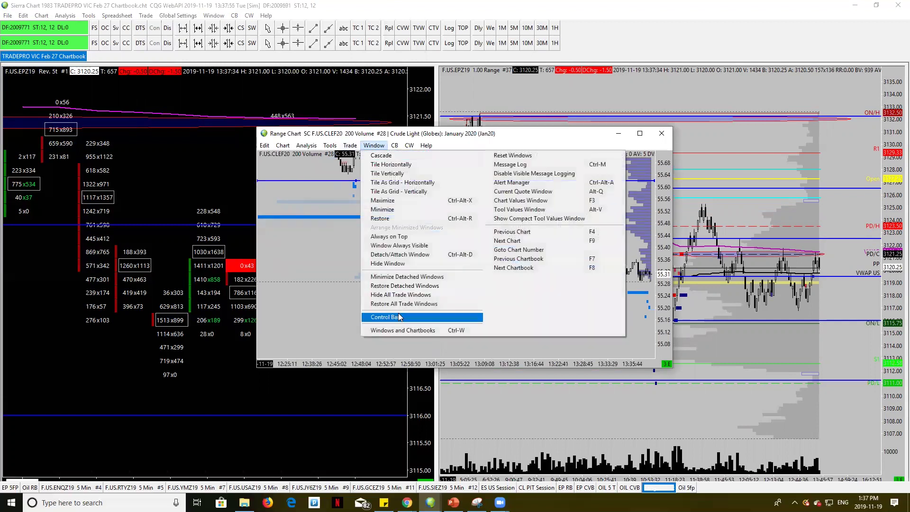
{"action": "mouse_move", "coordinate": [398, 317]}
{"action": "left_click", "coordinate": [490, 317]}
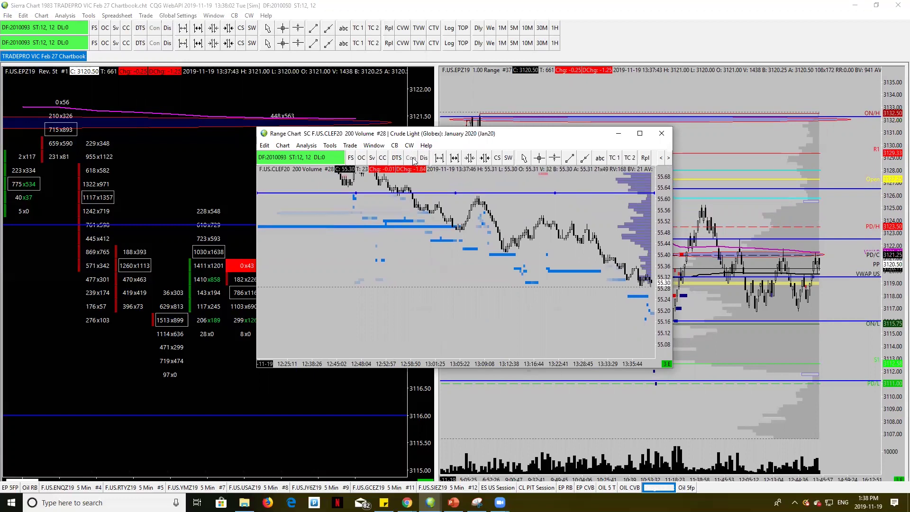
{"action": "left_click", "coordinate": [350, 145]}
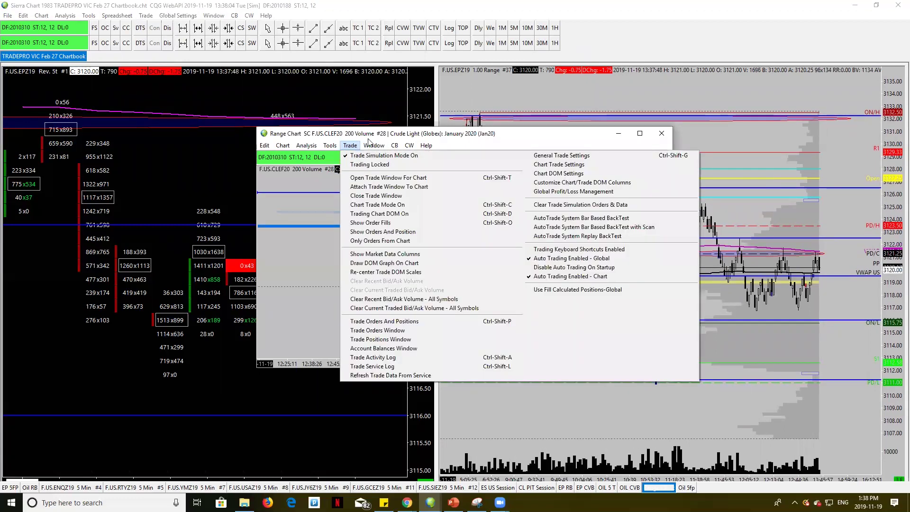
{"action": "left_click", "coordinate": [502, 126]}
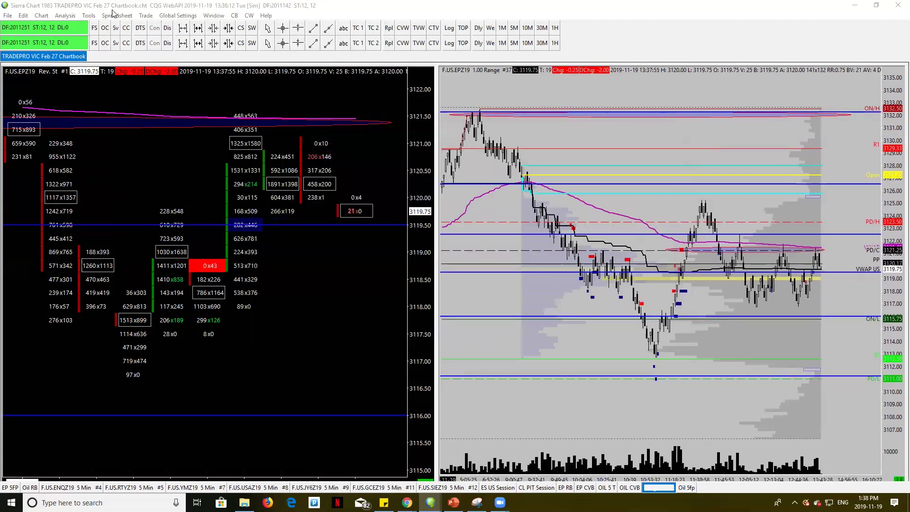
- Untick Control Bar 2 under Window > Control Bars to hide it
{"action": "left_click", "coordinate": [164, 18]}
{"action": "mouse_move", "coordinate": [213, 15]}
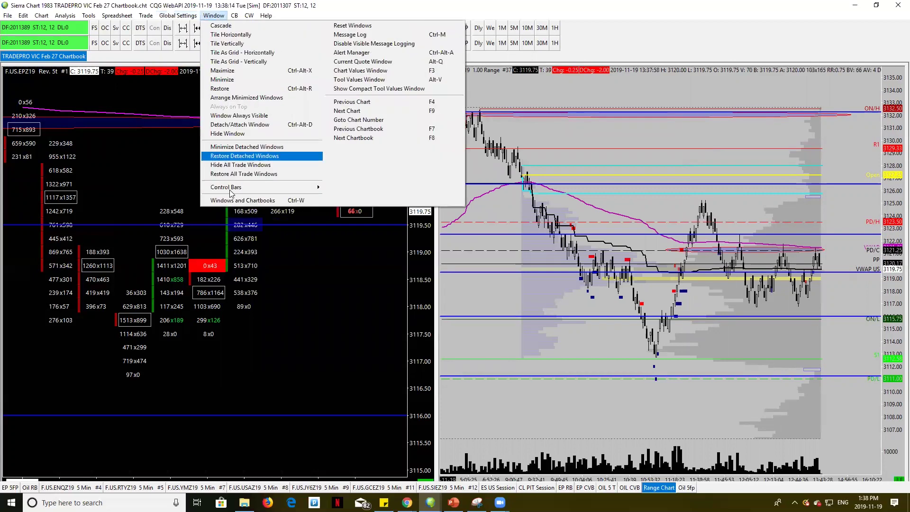
{"action": "mouse_move", "coordinate": [231, 188]}
{"action": "left_click", "coordinate": [350, 198]}
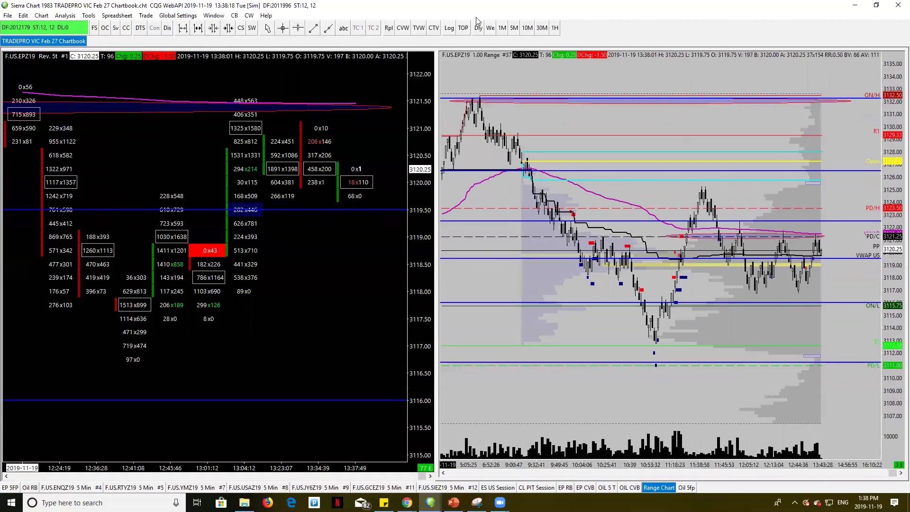
- Float Control Bar 1, drag it over the charts, then attach it to the right
{"action": "right_click", "coordinate": [562, 32]}
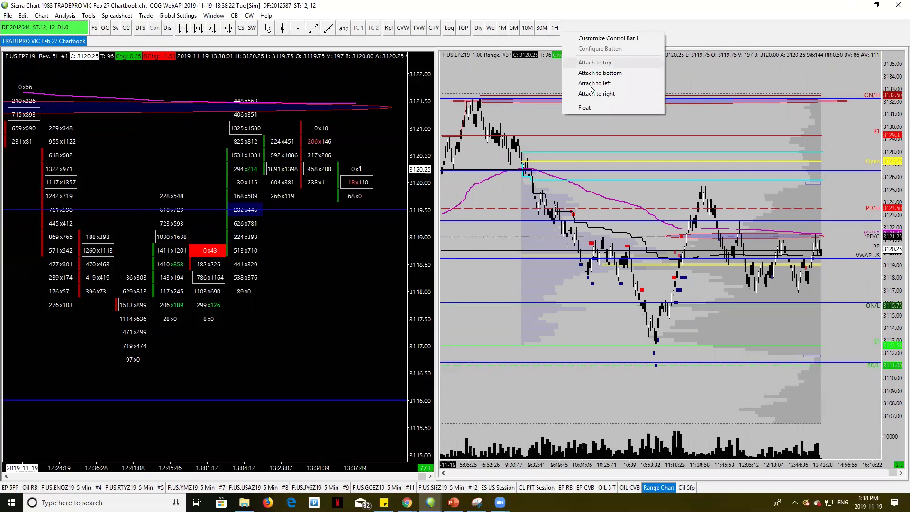
{"action": "left_click", "coordinate": [591, 107]}
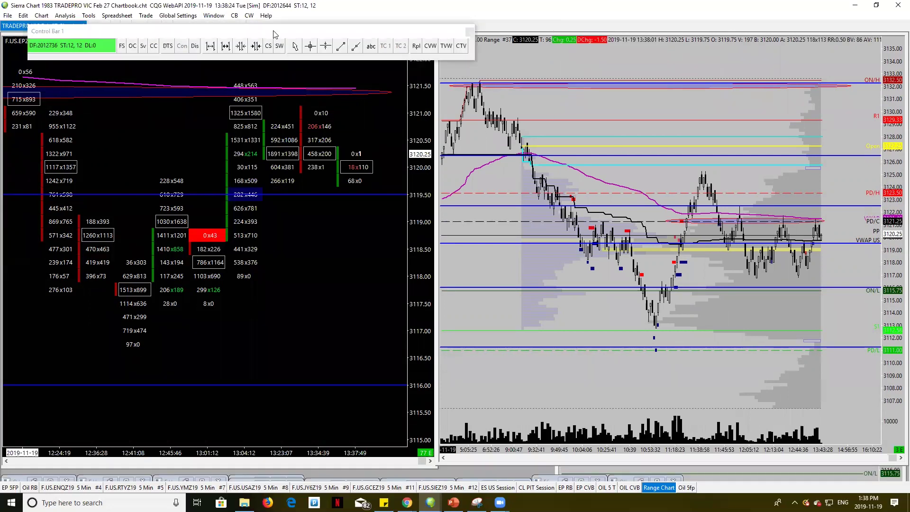
{"action": "left_click_drag", "start_coordinate": [273, 34], "coordinate": [360, 192]}
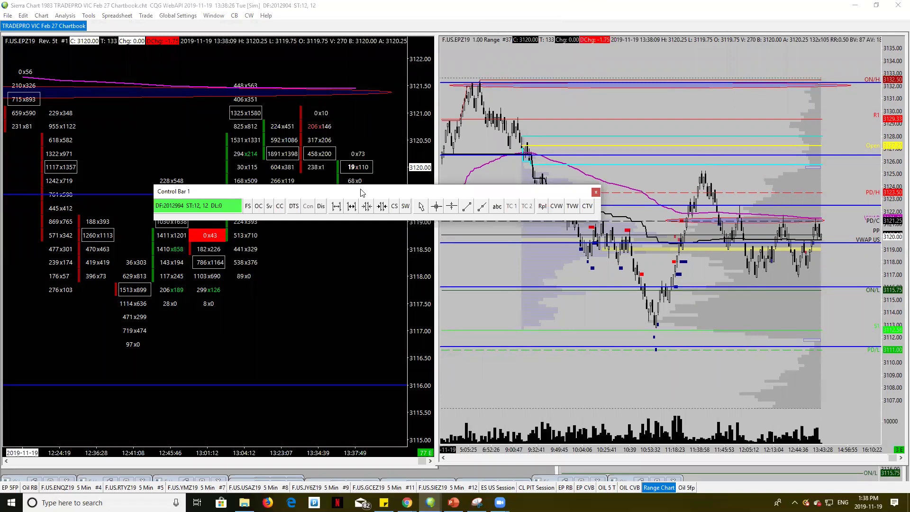
{"action": "left_click_drag", "start_coordinate": [360, 192], "coordinate": [341, 246]}
{"action": "right_click", "coordinate": [341, 246]}
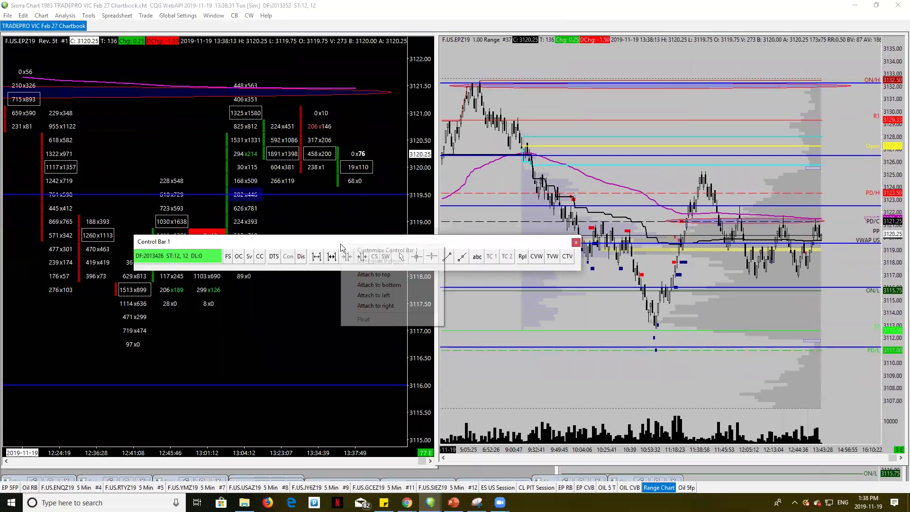
{"action": "left_click", "coordinate": [393, 305]}
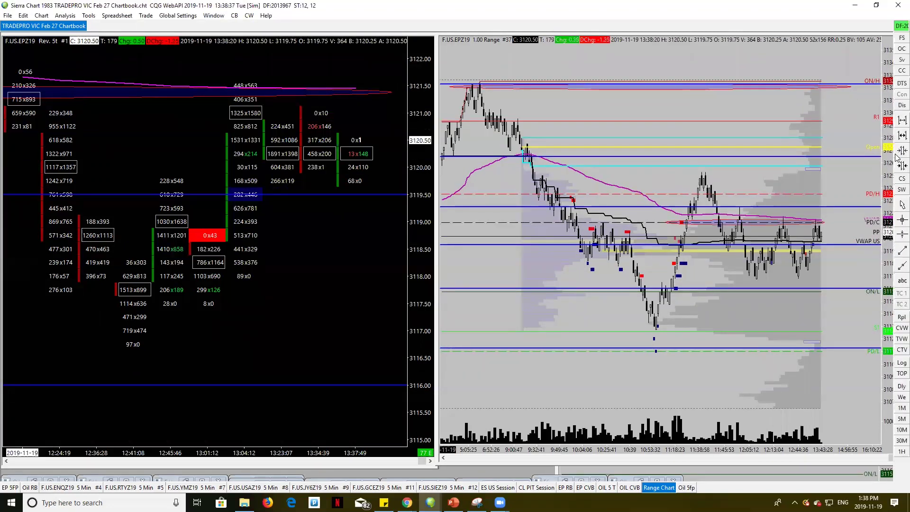
- Float Control Bar 1 again and attach it back to the top
{"action": "right_click", "coordinate": [896, 150]}
{"action": "left_click", "coordinate": [850, 226]}
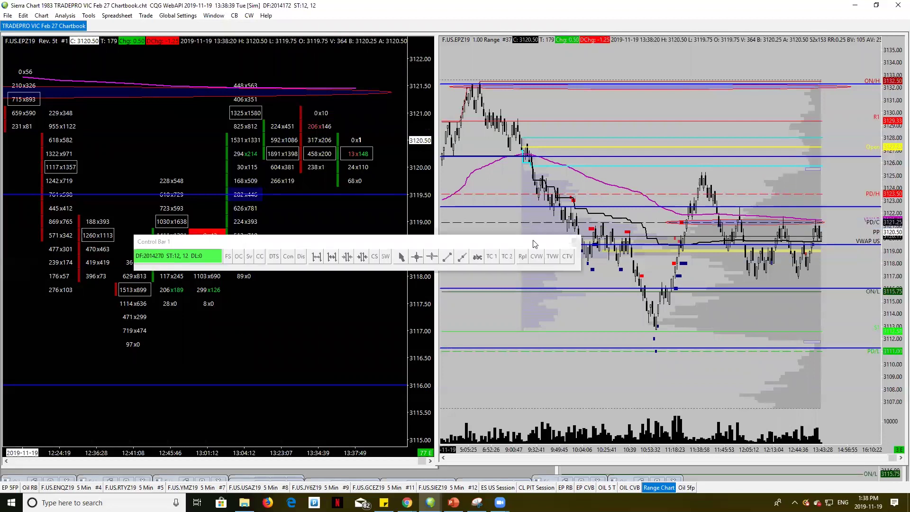
{"action": "right_click", "coordinate": [527, 242]}
{"action": "left_click", "coordinate": [563, 273]}
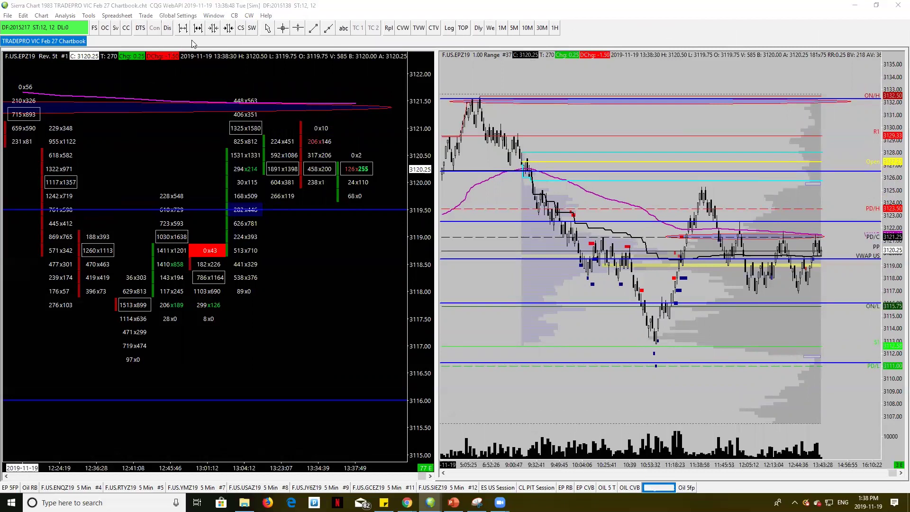
- Open Customize Control Bar 1 and inspect the Find Symbol, Open ChartBook and separator entries
{"action": "right_click", "coordinate": [517, 28]}
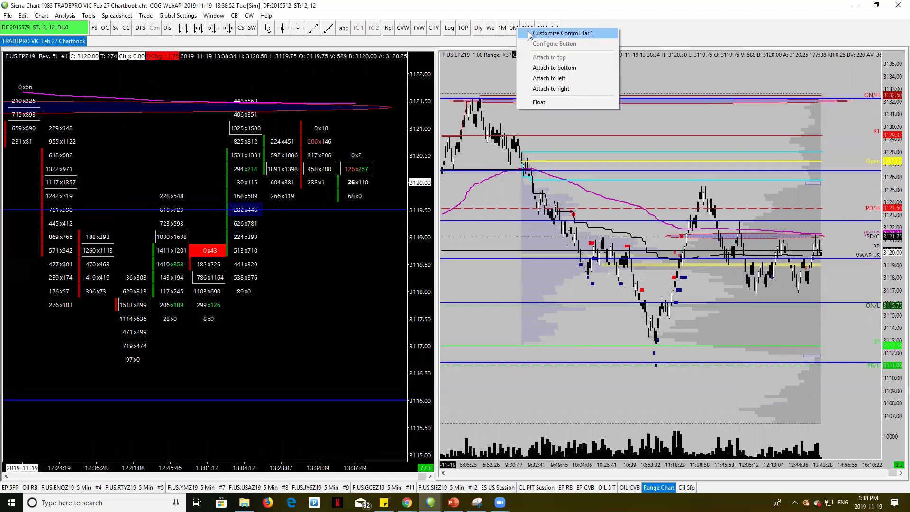
{"action": "left_click", "coordinate": [561, 32]}
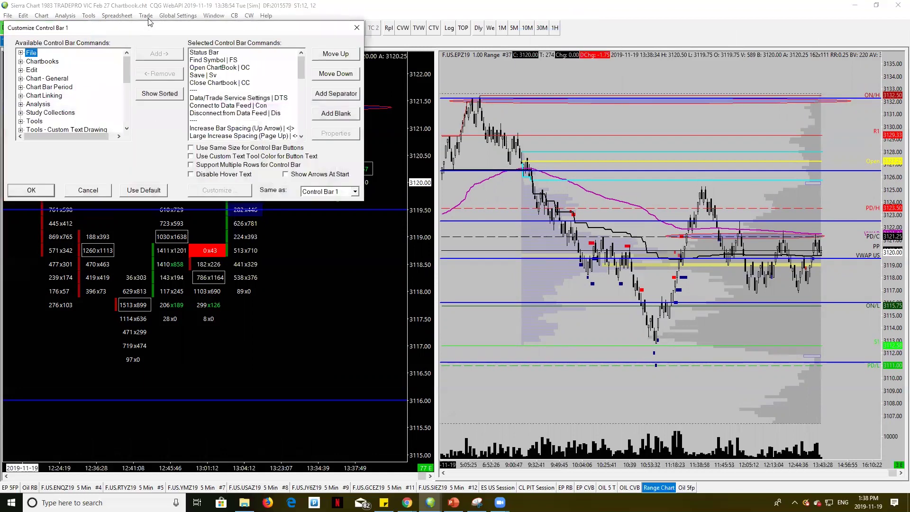
{"action": "scroll", "coordinate": [510, 216], "scroll_direction": "down", "scroll_amount": 10}
{"action": "scroll", "coordinate": [509, 216], "scroll_direction": "down", "scroll_amount": 3}
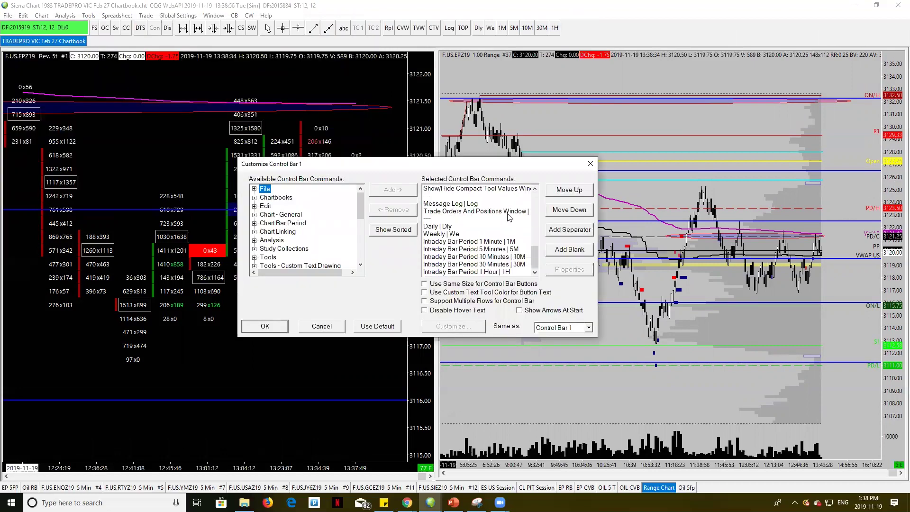
{"action": "scroll", "coordinate": [462, 243], "scroll_direction": "up", "scroll_amount": 9}
{"action": "scroll", "coordinate": [463, 242], "scroll_direction": "up", "scroll_amount": 2}
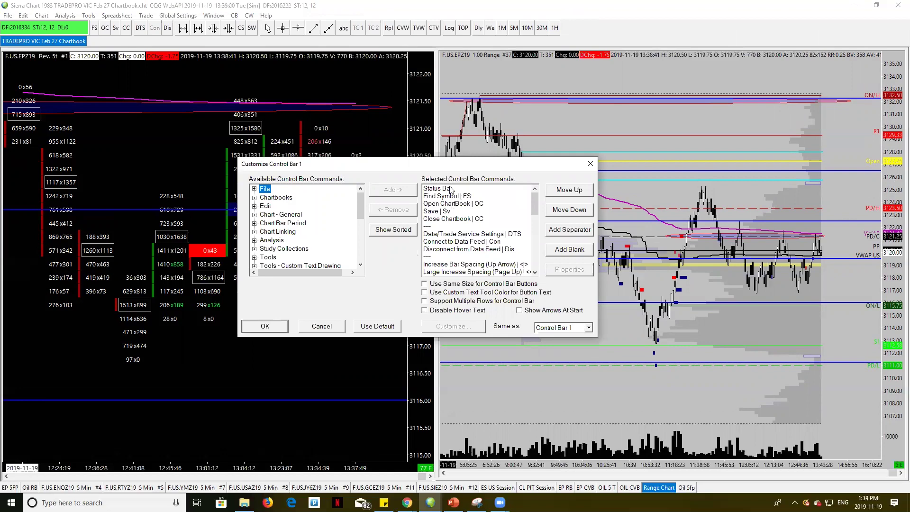
{"action": "left_click", "coordinate": [449, 195]}
{"action": "left_click", "coordinate": [457, 204]}
{"action": "left_click", "coordinate": [450, 226]}
- Scroll through the rest of the command list and close the dialog unchanged
{"action": "scroll", "coordinate": [448, 247], "scroll_direction": "down", "scroll_amount": 2}
{"action": "scroll", "coordinate": [448, 249], "scroll_direction": "down", "scroll_amount": 5}
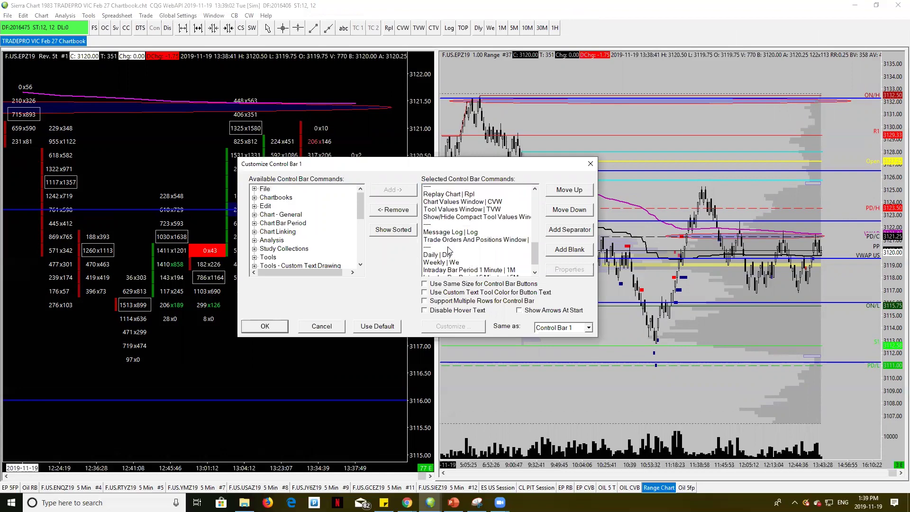
{"action": "scroll", "coordinate": [346, 220], "scroll_direction": "down", "scroll_amount": 3}
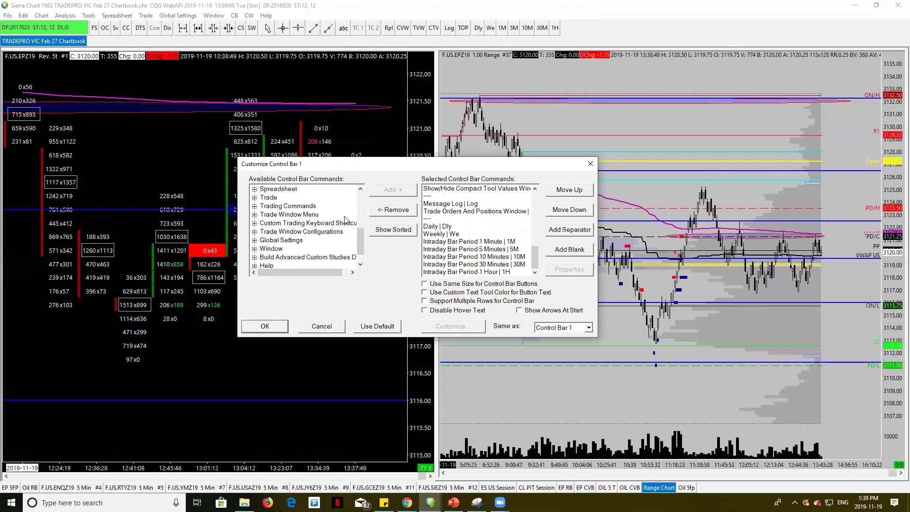
{"action": "scroll", "coordinate": [346, 220], "scroll_direction": "up", "scroll_amount": 3}
{"action": "left_click", "coordinate": [590, 164]}
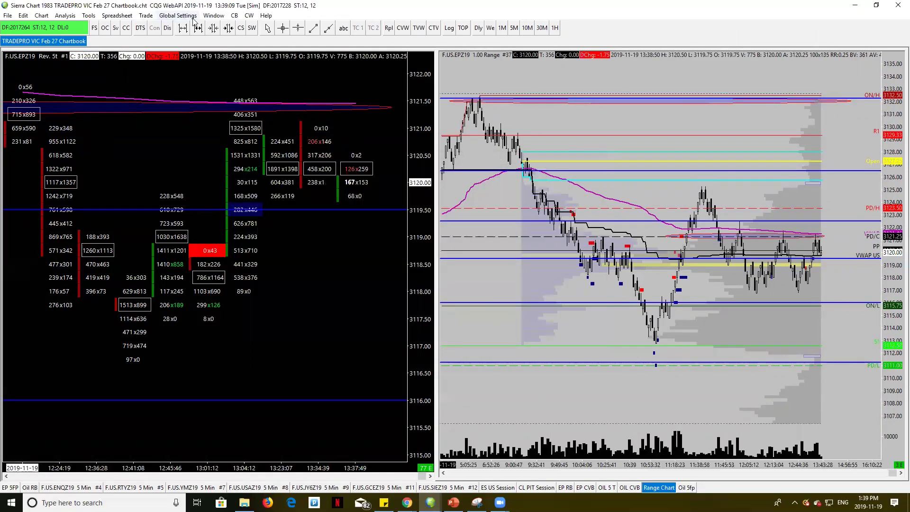
- Hide Control Bar 1 and show Control Bar 2 in its place
{"action": "left_click", "coordinate": [214, 16]}
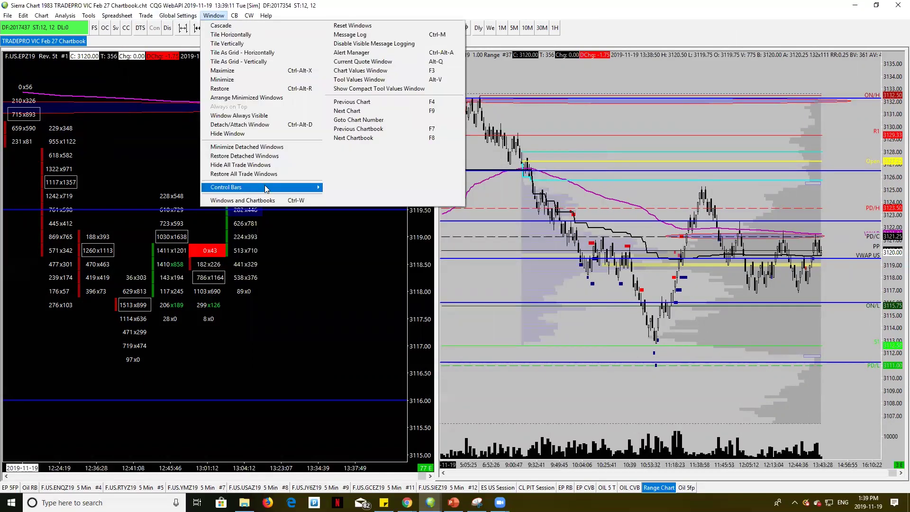
{"action": "mouse_move", "coordinate": [247, 187]}
{"action": "left_click", "coordinate": [350, 188]}
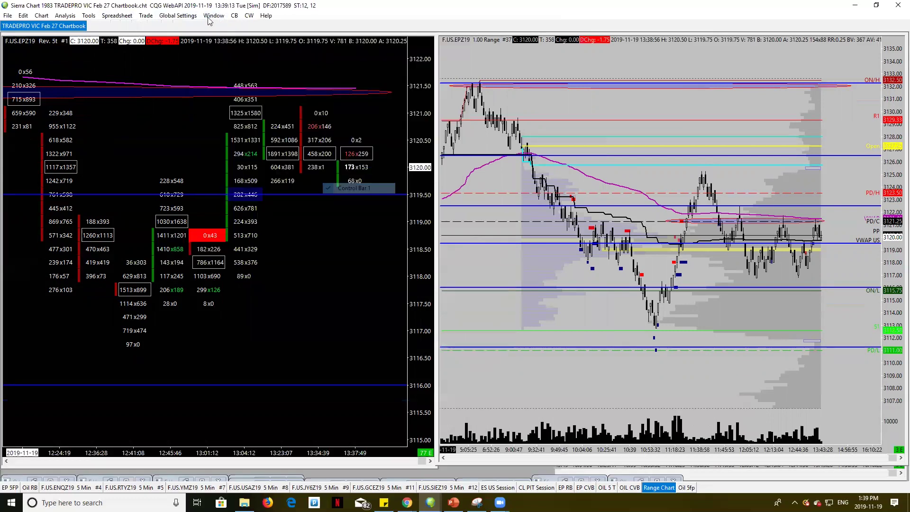
{"action": "left_click", "coordinate": [213, 16]}
{"action": "left_click", "coordinate": [350, 198]}
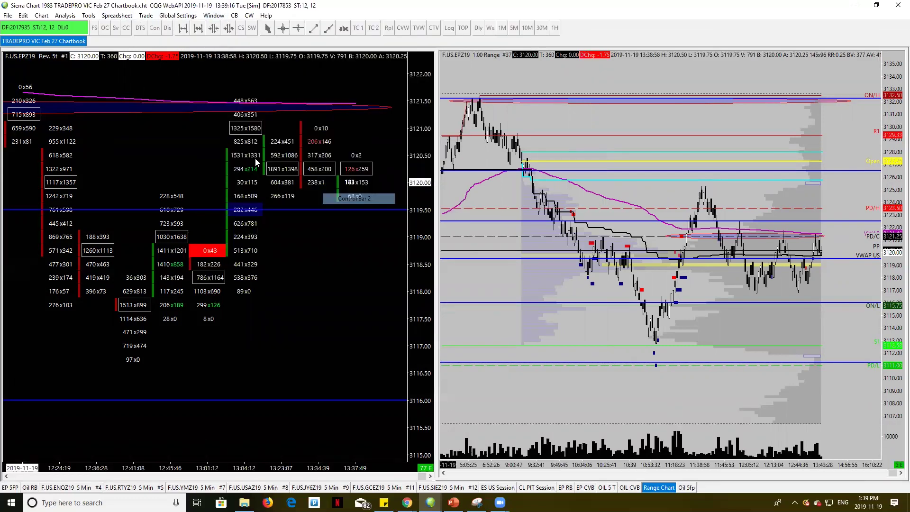
- Open Customize Control Bar 2 and select its Open ChartBook command
{"action": "right_click", "coordinate": [295, 32]}
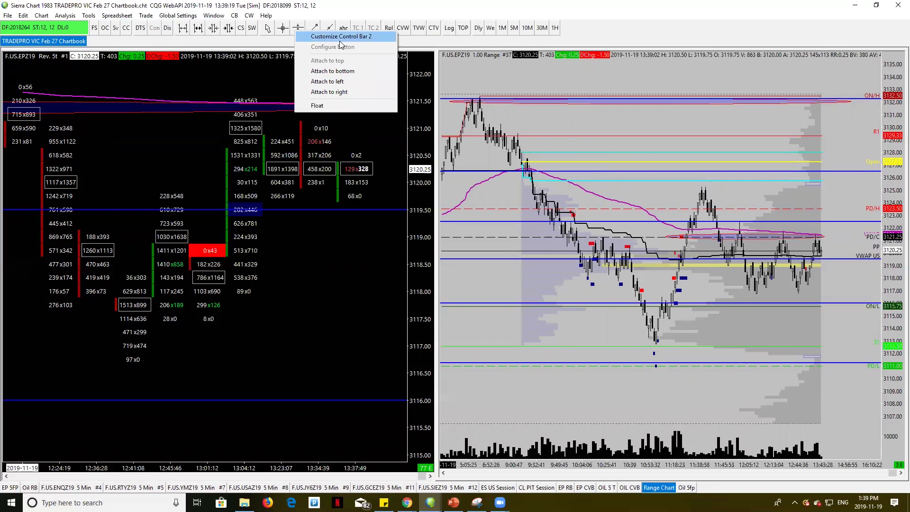
{"action": "left_click", "coordinate": [331, 36]}
{"action": "left_click", "coordinate": [213, 67]}
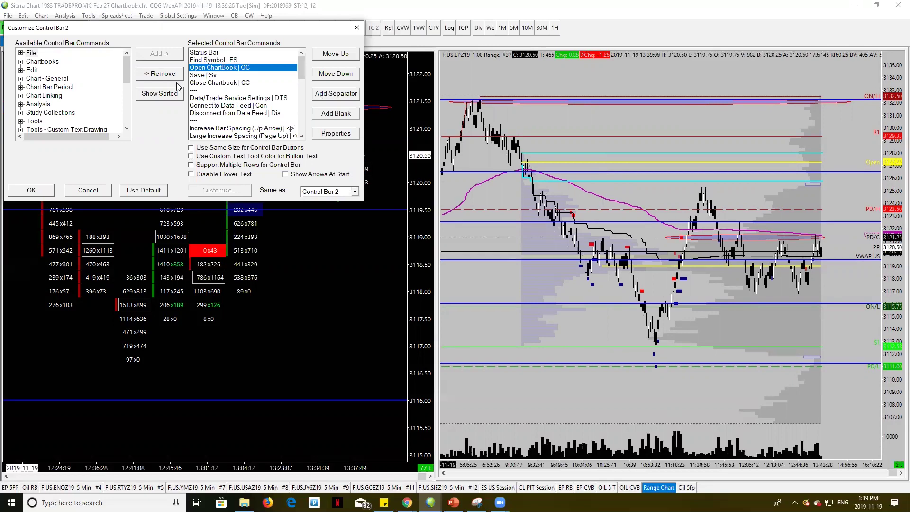
- Remove Open ChartBook, Save, Close Chartbook, Find Symbol and Status Bar from Control Bar 2
{"action": "left_click", "coordinate": [163, 74]}
{"action": "left_click", "coordinate": [163, 73]}
{"action": "left_click", "coordinate": [164, 74]}
{"action": "left_click", "coordinate": [164, 73]}
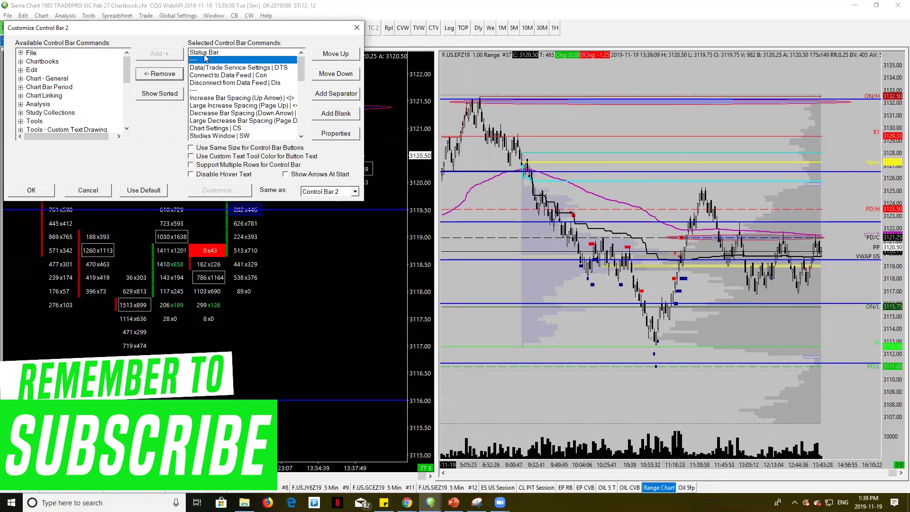
{"action": "left_click", "coordinate": [206, 53]}
{"action": "left_click", "coordinate": [163, 73]}
{"action": "left_click", "coordinate": [206, 68]}
- Remove Disconnect from Data Feed, the separator, bar spacing and remaining commands until empty
{"action": "left_click", "coordinate": [206, 75]}
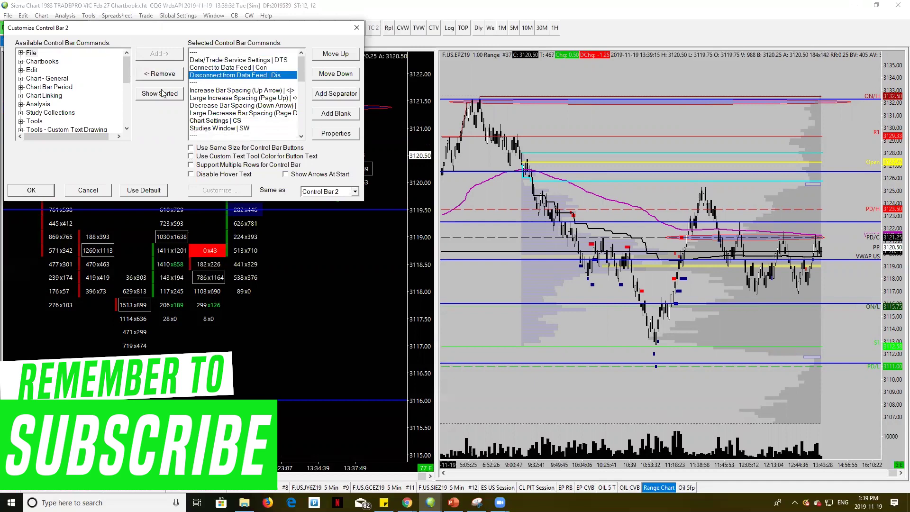
{"action": "left_click", "coordinate": [152, 78]}
{"action": "left_click", "coordinate": [152, 77]}
{"action": "left_click", "coordinate": [152, 78]}
{"action": "left_click", "coordinate": [152, 78]}
{"action": "left_click", "coordinate": [153, 78]}
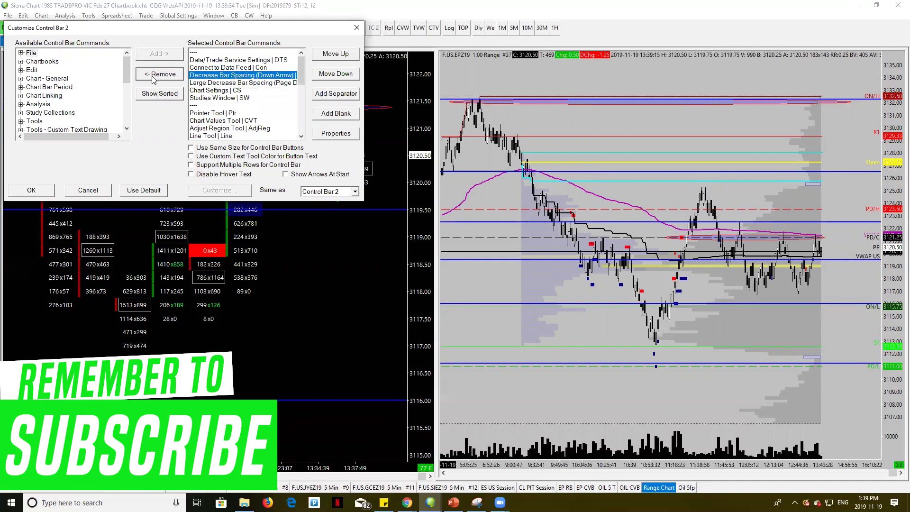
{"action": "left_click", "coordinate": [152, 78]}
{"action": "left_click", "coordinate": [152, 78]}
{"action": "left_click", "coordinate": [152, 77]}
{"action": "left_click", "coordinate": [152, 77]}
{"action": "left_click", "coordinate": [159, 78]}
{"action": "left_click", "coordinate": [159, 78]}
{"action": "left_click", "coordinate": [159, 77]}
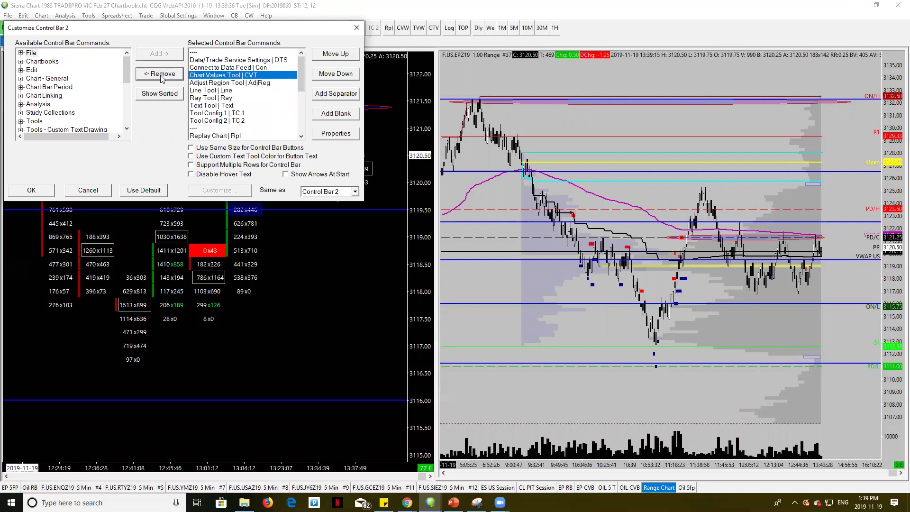
{"action": "left_click", "coordinate": [160, 78]}
{"action": "left_click", "coordinate": [159, 77]}
{"action": "left_click", "coordinate": [160, 78]}
{"action": "left_click", "coordinate": [21, 52]}
- Add Horizontal Line Non-Extended Tool to Control Bar 2 from the Tools group
{"action": "left_click", "coordinate": [20, 52]}
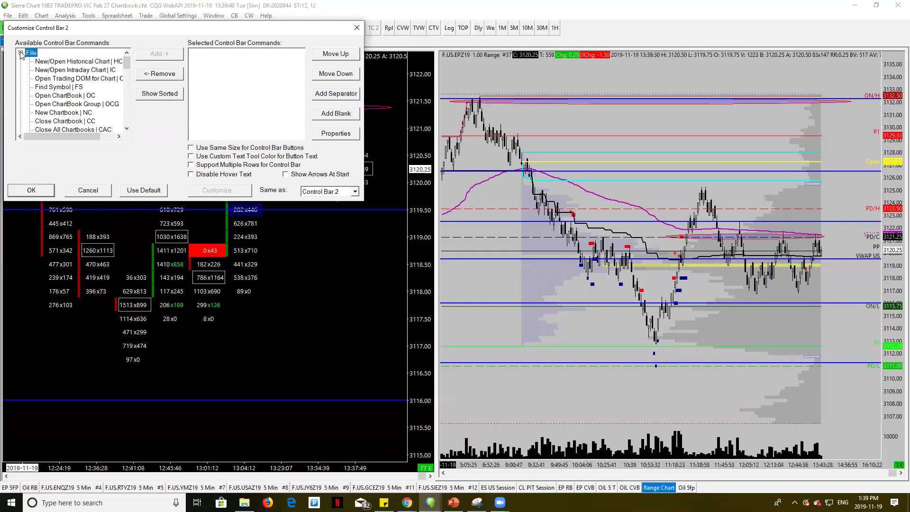
{"action": "scroll", "coordinate": [72, 102], "scroll_direction": "down", "scroll_amount": 5}
{"action": "scroll", "coordinate": [71, 103], "scroll_direction": "up", "scroll_amount": 2}
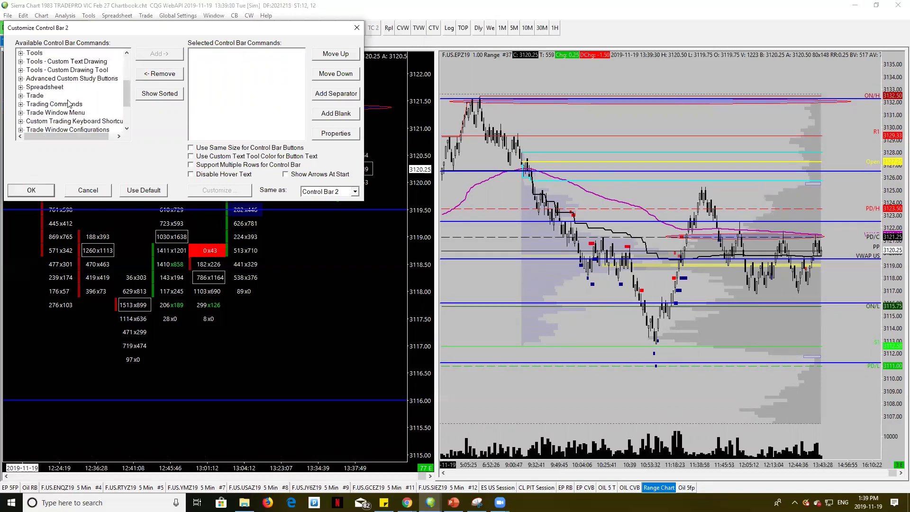
{"action": "left_click", "coordinate": [20, 61]}
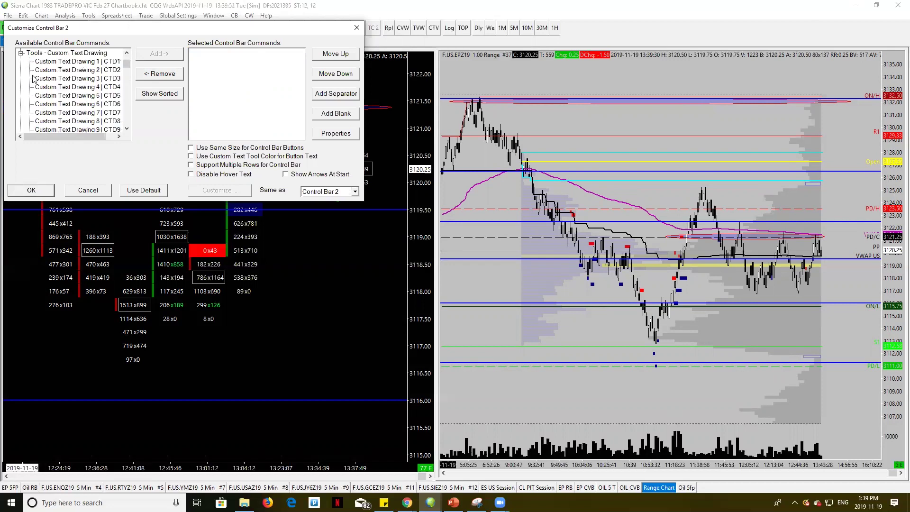
{"action": "scroll", "coordinate": [86, 88], "scroll_direction": "up", "scroll_amount": 1}
{"action": "left_click", "coordinate": [21, 71]}
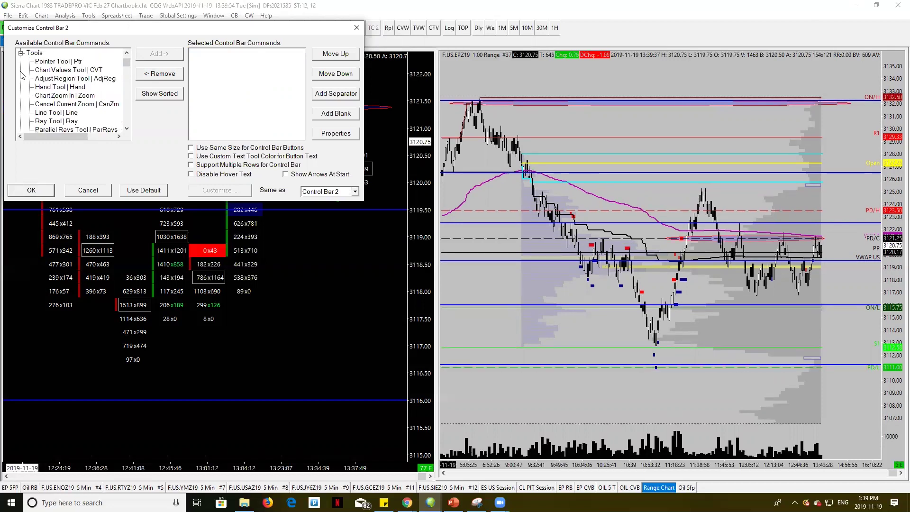
{"action": "scroll", "coordinate": [46, 79], "scroll_direction": "down", "scroll_amount": 1}
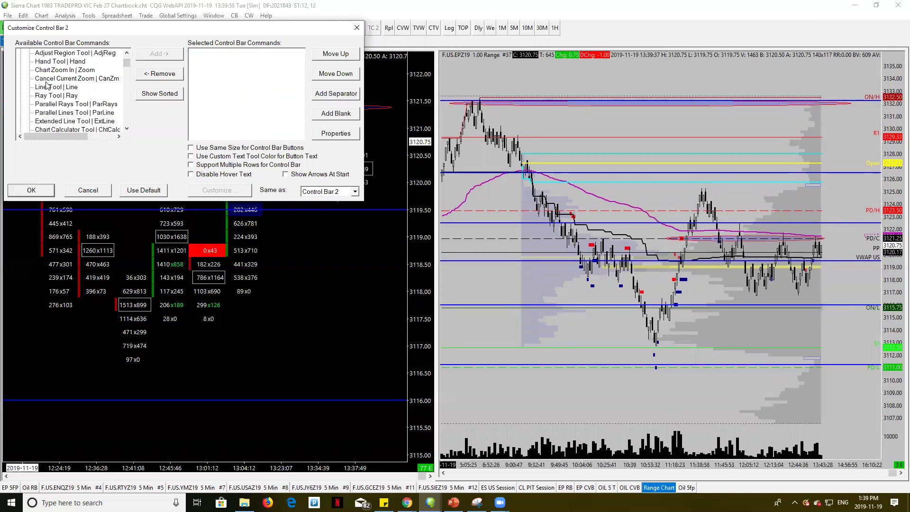
{"action": "scroll", "coordinate": [31, 116], "scroll_direction": "down", "scroll_amount": 1}
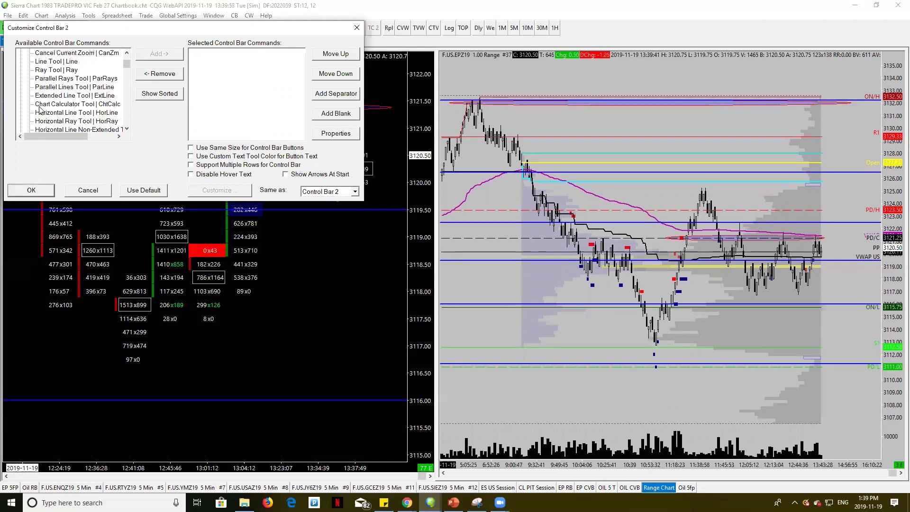
{"action": "scroll", "coordinate": [46, 98], "scroll_direction": "down", "scroll_amount": 1}
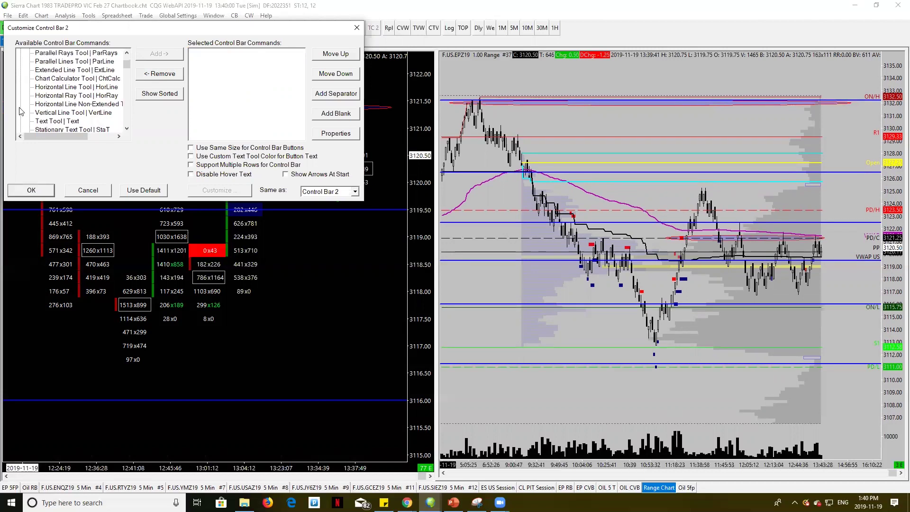
{"action": "left_click", "coordinate": [42, 105]}
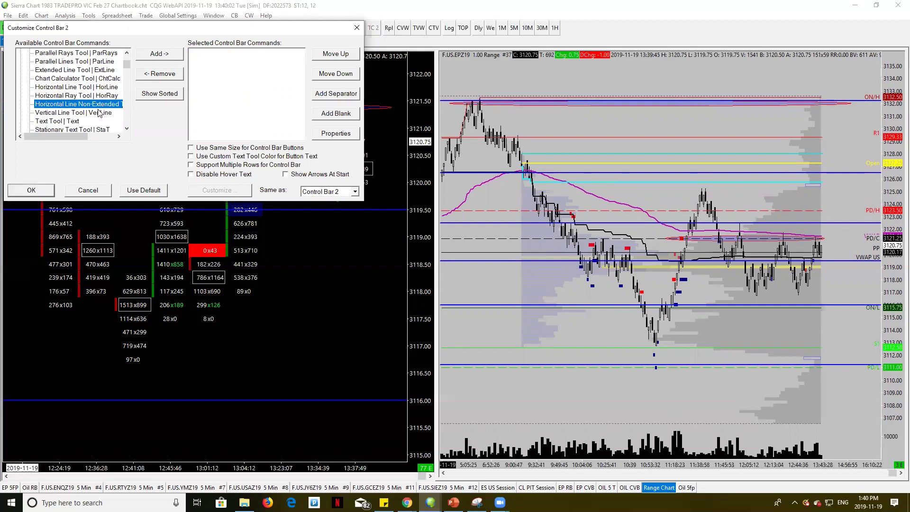
{"action": "key", "text": "Up"}
{"action": "left_click", "coordinate": [85, 106]}
{"action": "scroll", "coordinate": [85, 108], "scroll_direction": "down", "scroll_amount": 1}
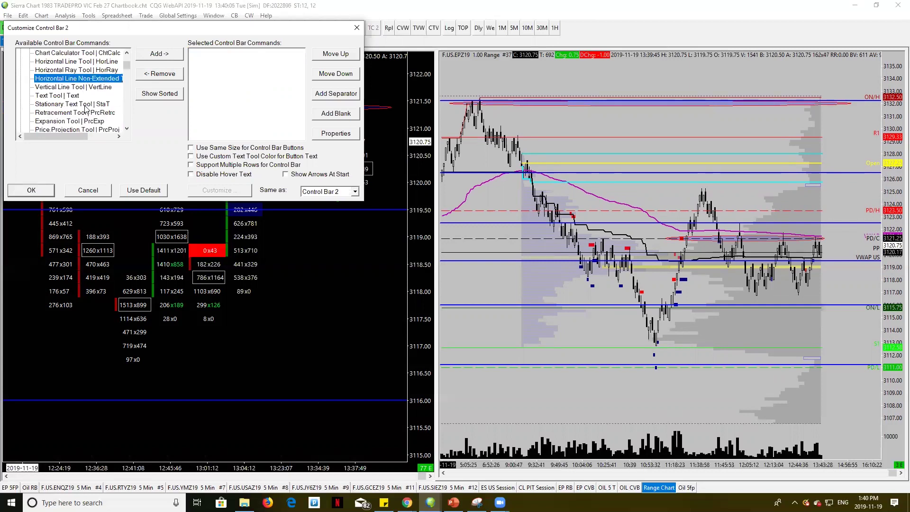
{"action": "scroll", "coordinate": [85, 108], "scroll_direction": "down", "scroll_amount": 1}
{"action": "scroll", "coordinate": [85, 108], "scroll_direction": "up", "scroll_amount": 1}
{"action": "left_click", "coordinate": [157, 56]}
- Add Ellipse Tool to Control Bar 2
{"action": "scroll", "coordinate": [61, 103], "scroll_direction": "down", "scroll_amount": 1}
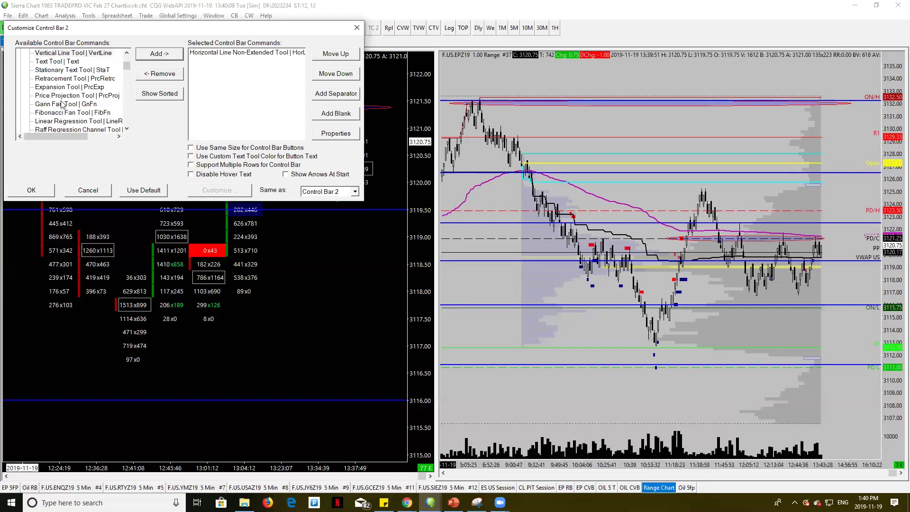
{"action": "scroll", "coordinate": [60, 109], "scroll_direction": "down", "scroll_amount": 1}
{"action": "scroll", "coordinate": [57, 113], "scroll_direction": "down", "scroll_amount": 1}
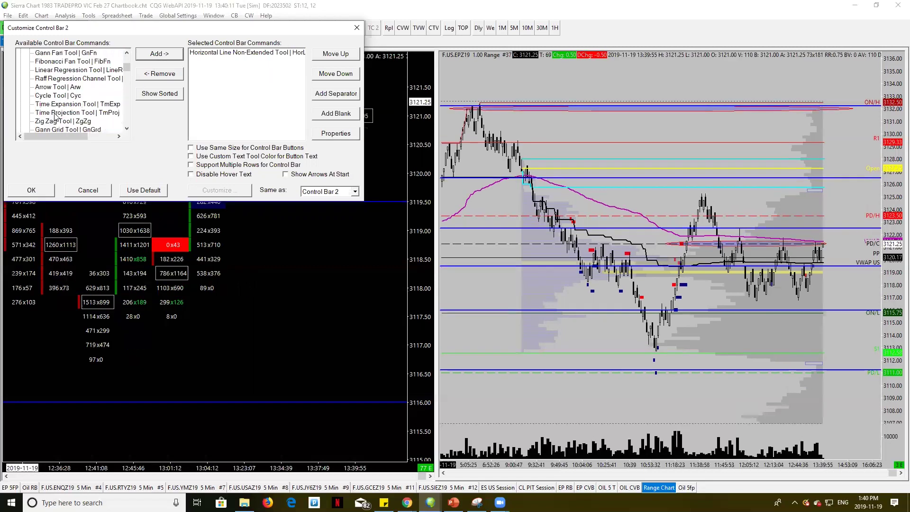
{"action": "scroll", "coordinate": [59, 110], "scroll_direction": "down", "scroll_amount": 2}
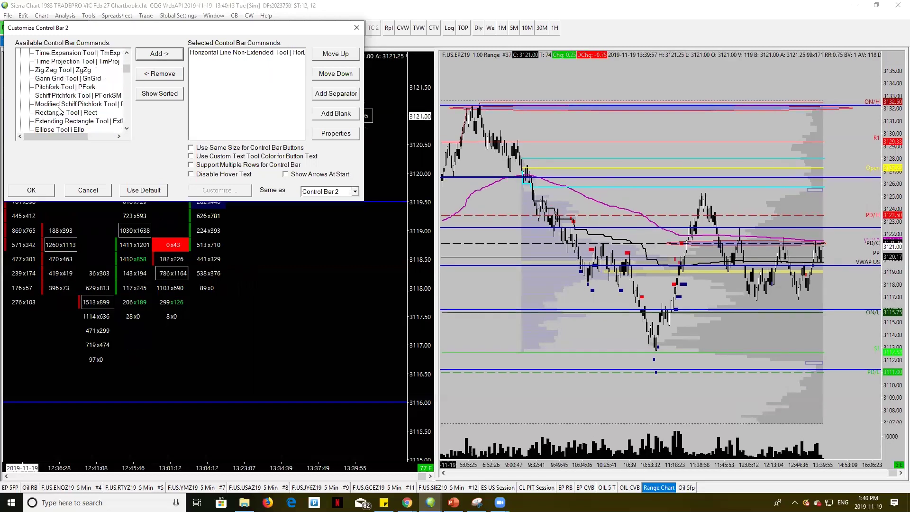
{"action": "scroll", "coordinate": [59, 111], "scroll_direction": "down", "scroll_amount": 1}
{"action": "left_click", "coordinate": [66, 104]}
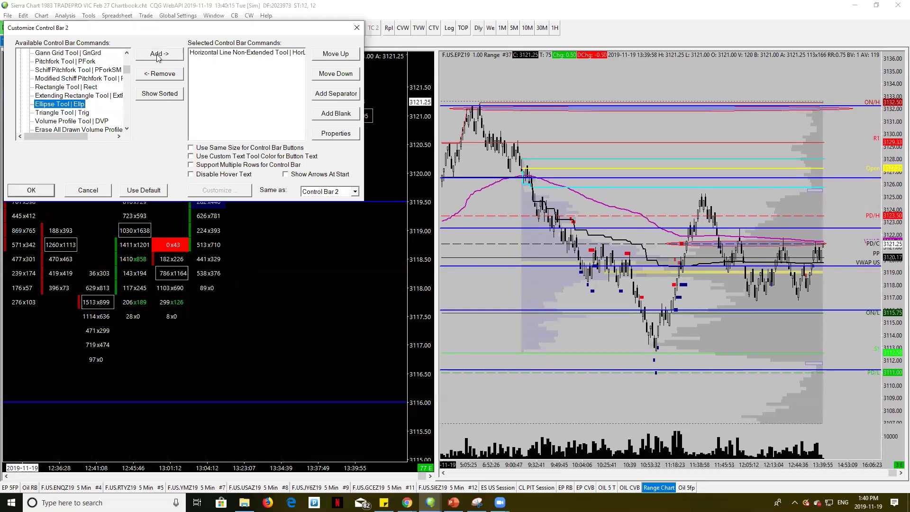
{"action": "left_click", "coordinate": [158, 54]}
- Add Trading Locked from the Trade group to Control Bar 2
{"action": "scroll", "coordinate": [76, 107], "scroll_direction": "down", "scroll_amount": 3}
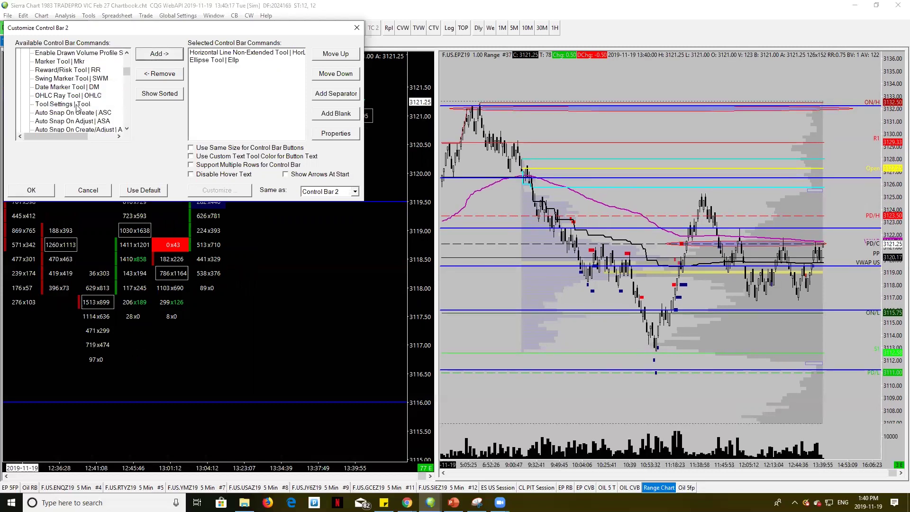
{"action": "scroll", "coordinate": [76, 107], "scroll_direction": "down", "scroll_amount": 2}
{"action": "scroll", "coordinate": [79, 119], "scroll_direction": "down", "scroll_amount": 6}
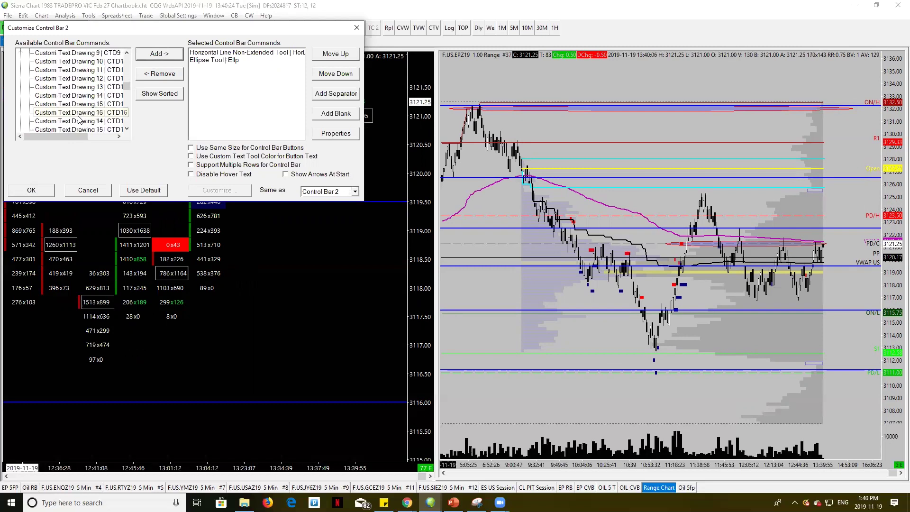
{"action": "scroll", "coordinate": [21, 90], "scroll_direction": "up", "scroll_amount": 1}
{"action": "left_click", "coordinate": [21, 80]}
{"action": "scroll", "coordinate": [20, 89], "scroll_direction": "down", "scroll_amount": 2}
{"action": "scroll", "coordinate": [20, 89], "scroll_direction": "up", "scroll_amount": 1}
{"action": "left_click", "coordinate": [20, 87]}
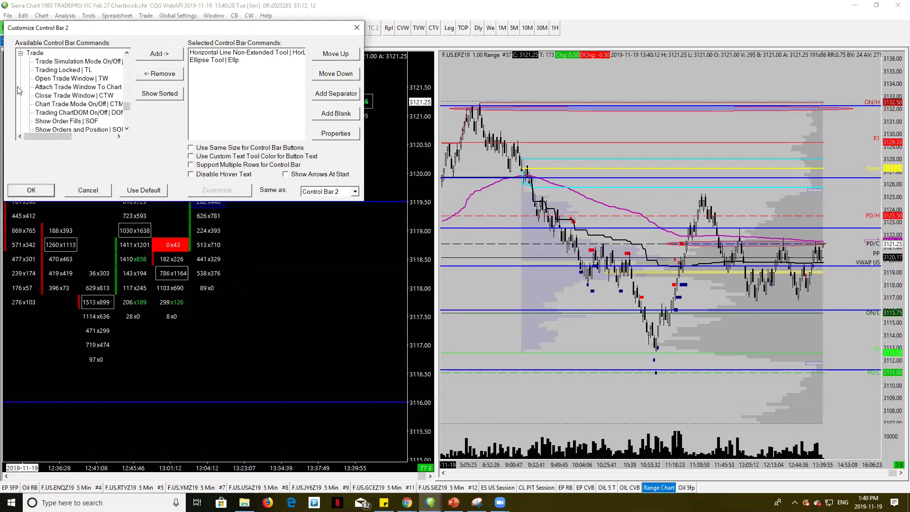
{"action": "left_click", "coordinate": [52, 78]}
{"action": "left_click", "coordinate": [159, 53]}
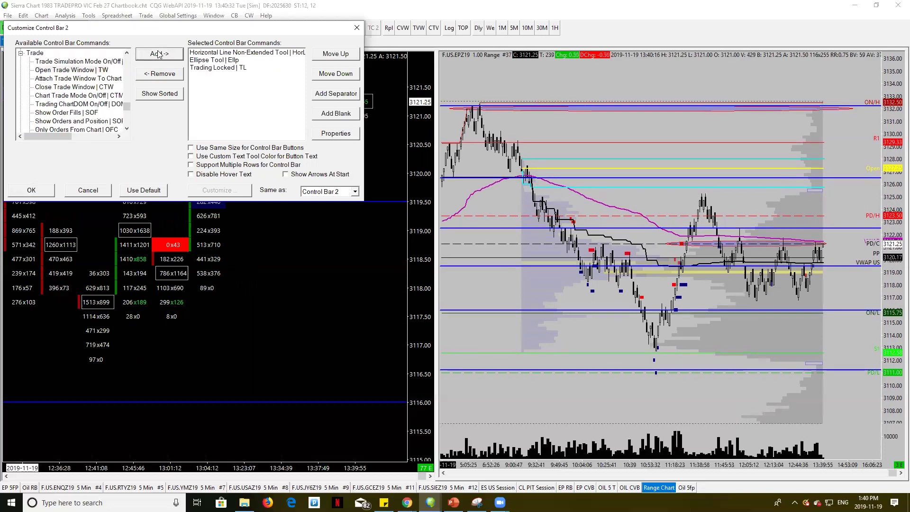
- Add Hand Tool to Control Bar 2 and confirm the customization with OK
{"action": "left_click", "coordinate": [21, 53]}
{"action": "scroll", "coordinate": [67, 92], "scroll_direction": "down", "scroll_amount": 1}
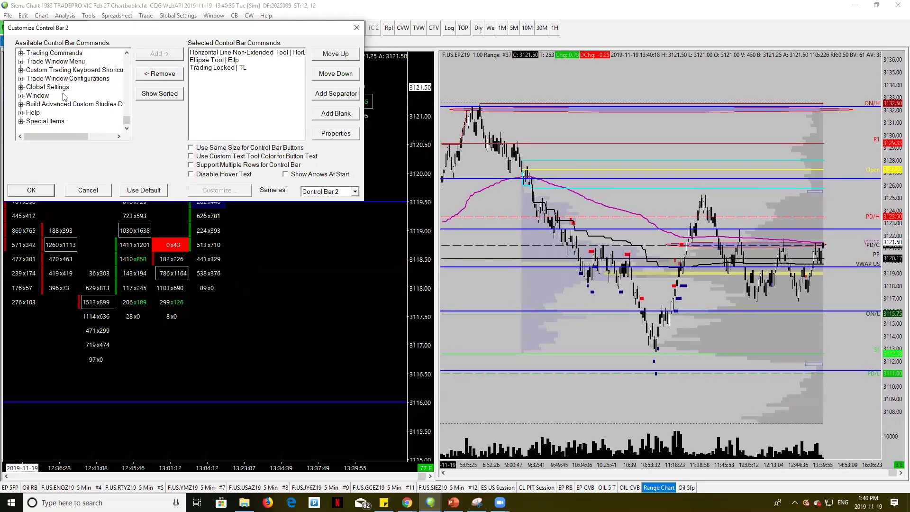
{"action": "scroll", "coordinate": [43, 101], "scroll_direction": "up", "scroll_amount": 10}
{"action": "scroll", "coordinate": [84, 118], "scroll_direction": "up", "scroll_amount": 5}
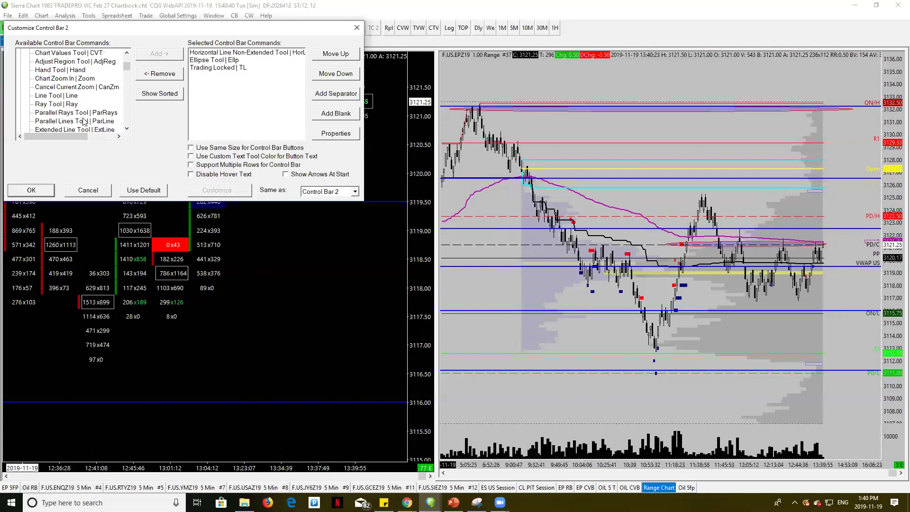
{"action": "scroll", "coordinate": [79, 97], "scroll_direction": "up", "scroll_amount": 6}
{"action": "scroll", "coordinate": [71, 100], "scroll_direction": "down", "scroll_amount": 3}
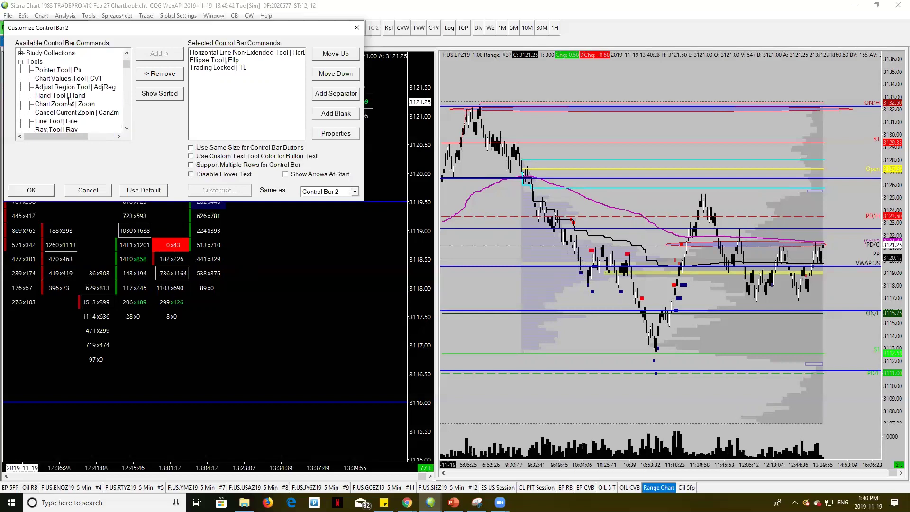
{"action": "double_click", "coordinate": [61, 96]}
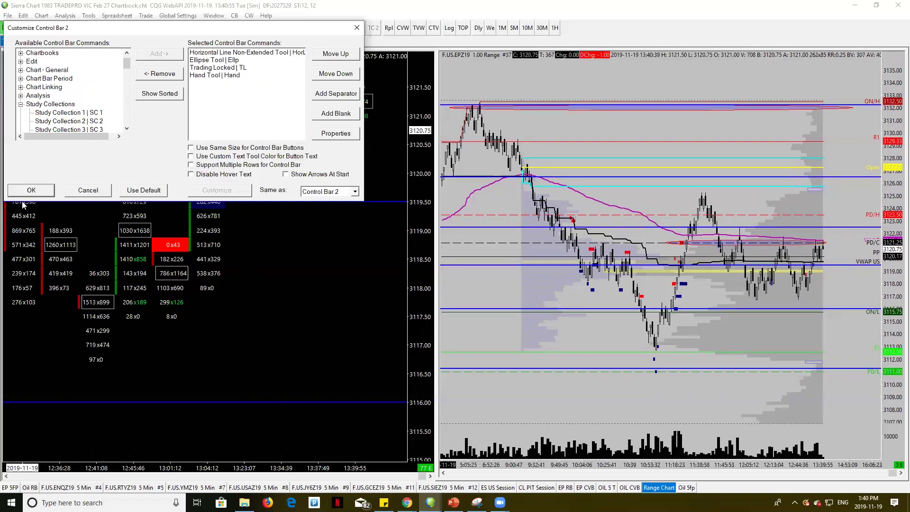
{"action": "left_click", "coordinate": [31, 190]}
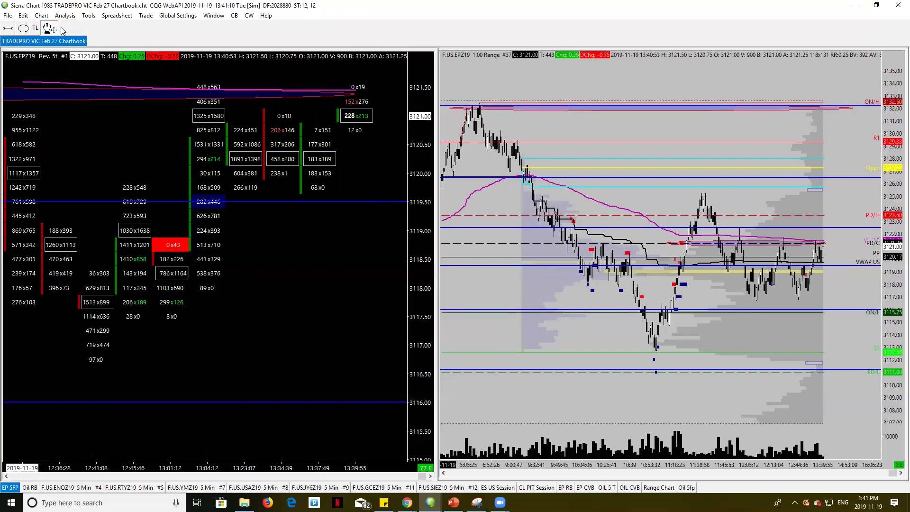
- Choose Float from Control Bar 2's right-click menu
{"action": "right_click", "coordinate": [61, 27]}
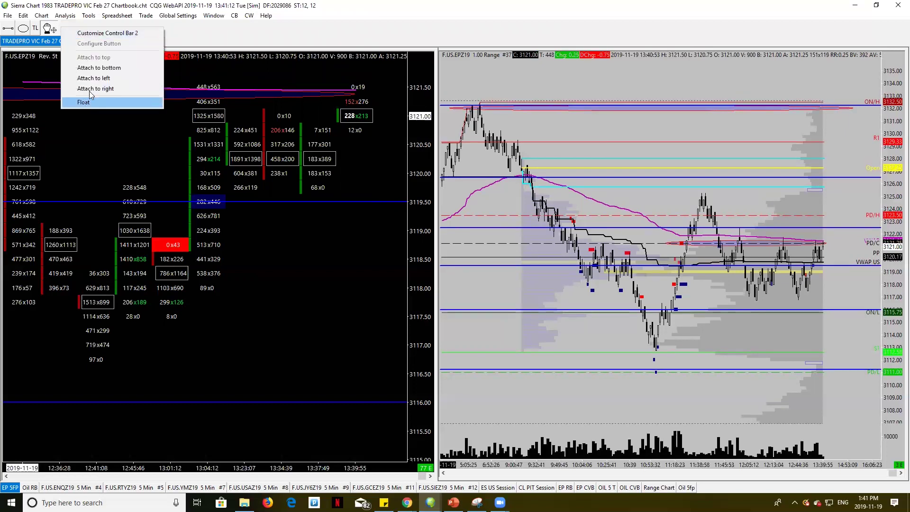
{"action": "left_click", "coordinate": [84, 102]}
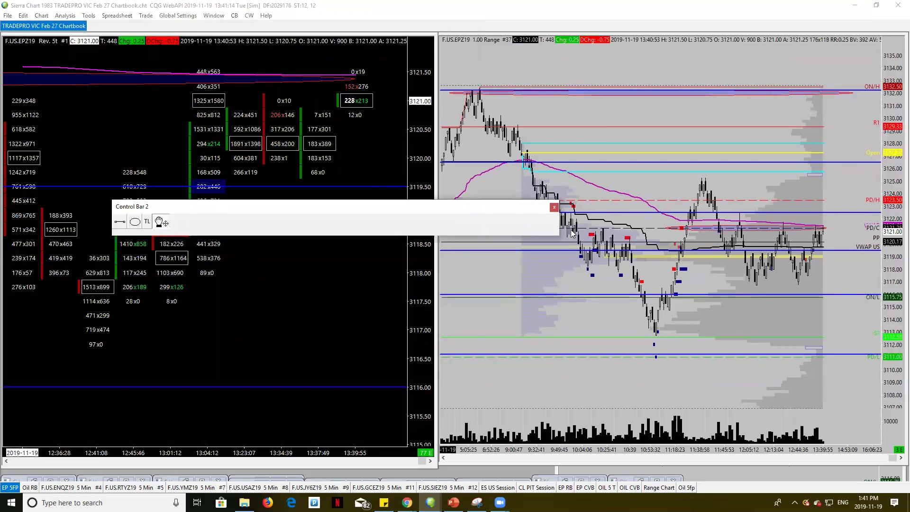
- Narrow the floating Control Bar 2, move it onto the range chart, and draw a green ellipse
{"action": "left_click_drag", "start_coordinate": [559, 233], "coordinate": [134, 213]}
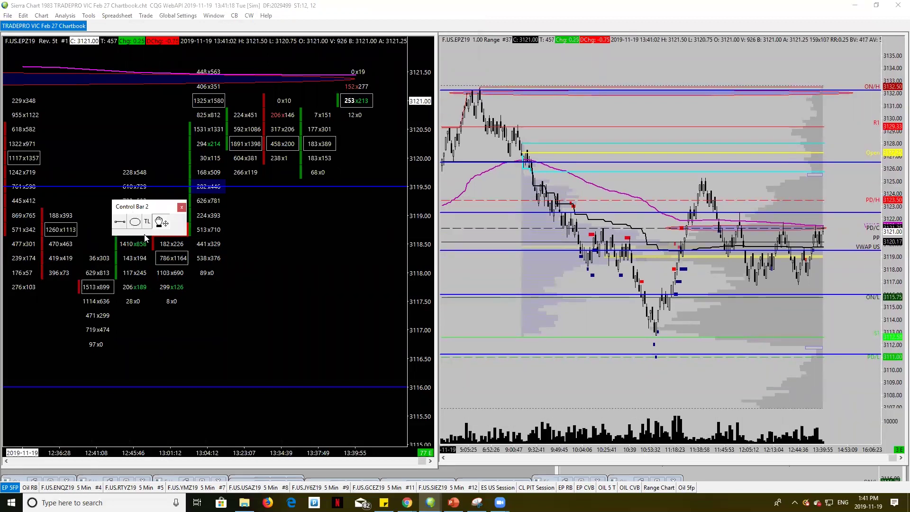
{"action": "left_click_drag", "start_coordinate": [139, 209], "coordinate": [486, 242]}
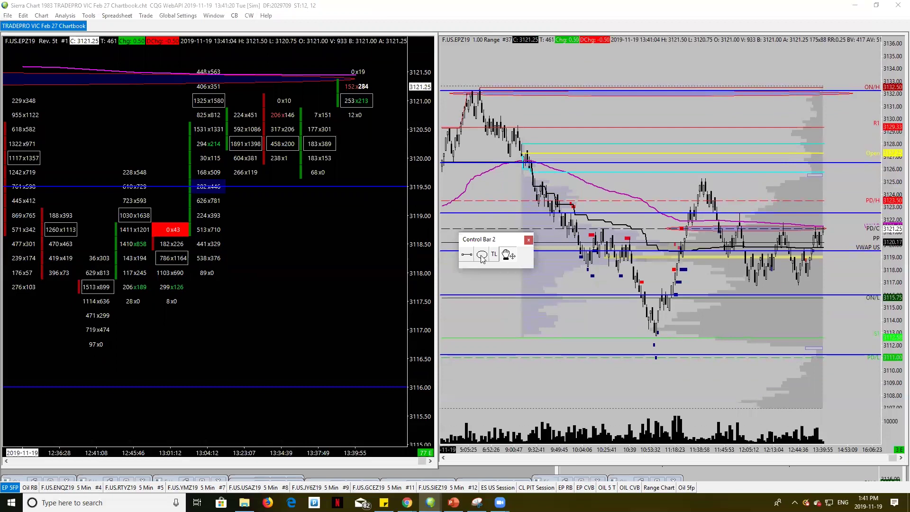
{"action": "left_click_drag", "start_coordinate": [623, 136], "coordinate": [642, 140]}
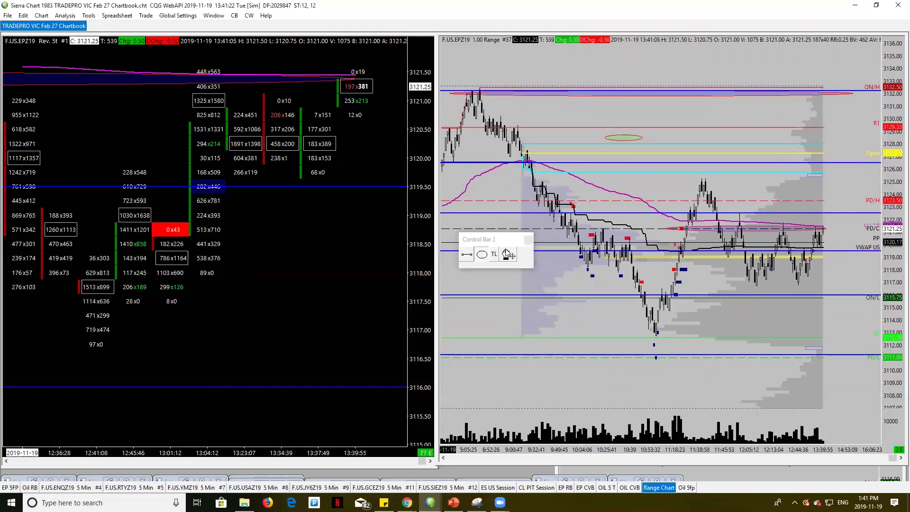
{"action": "right_click", "coordinate": [622, 141]}
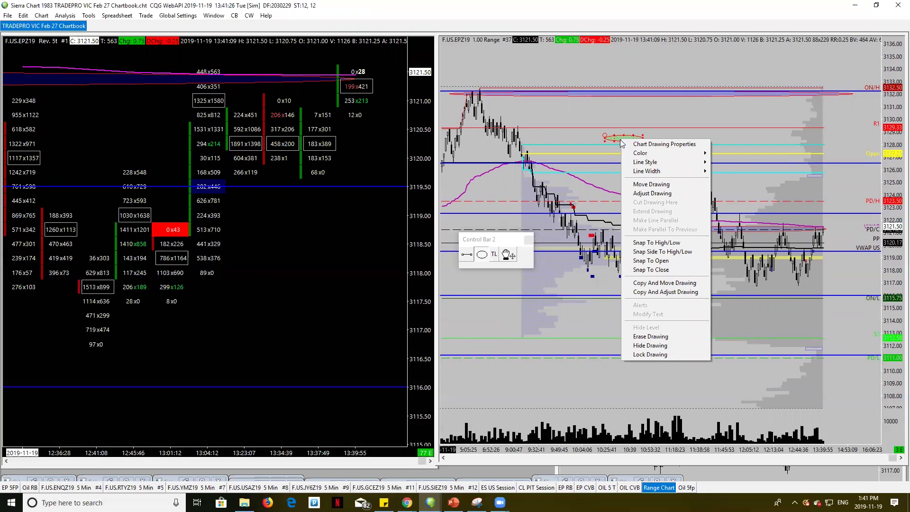
{"action": "left_click", "coordinate": [576, 150]}
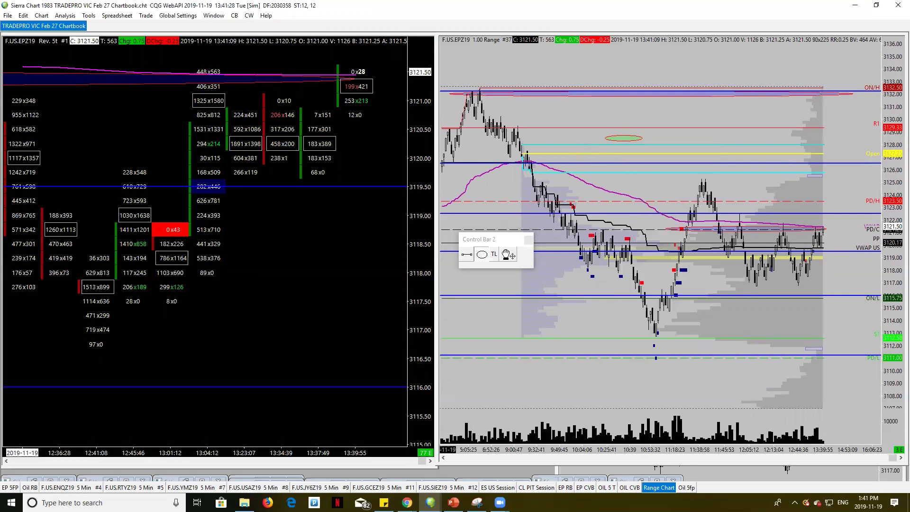
{"action": "left_click", "coordinate": [88, 15]}
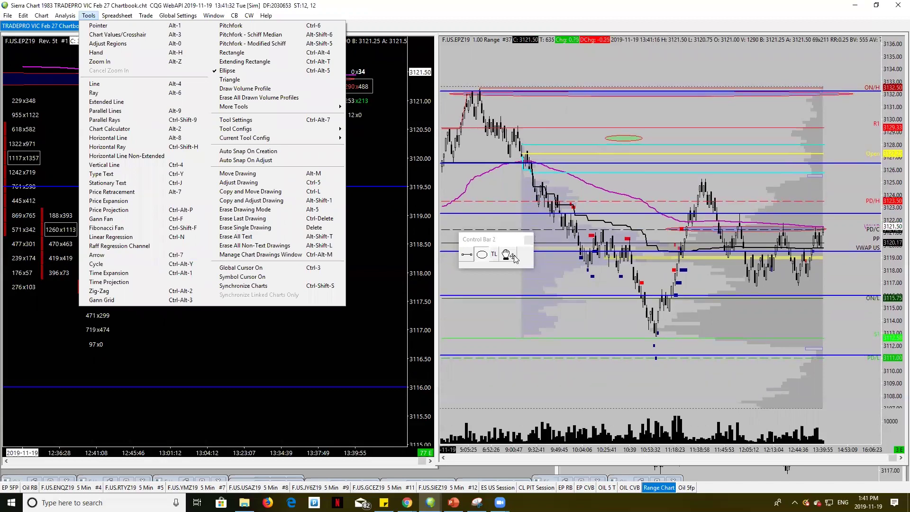
- Toggle Trading Locked on Control Bar 2 and erase the green ellipse from the range chart
{"action": "left_click", "coordinate": [508, 243]}
{"action": "left_click", "coordinate": [588, 190]}
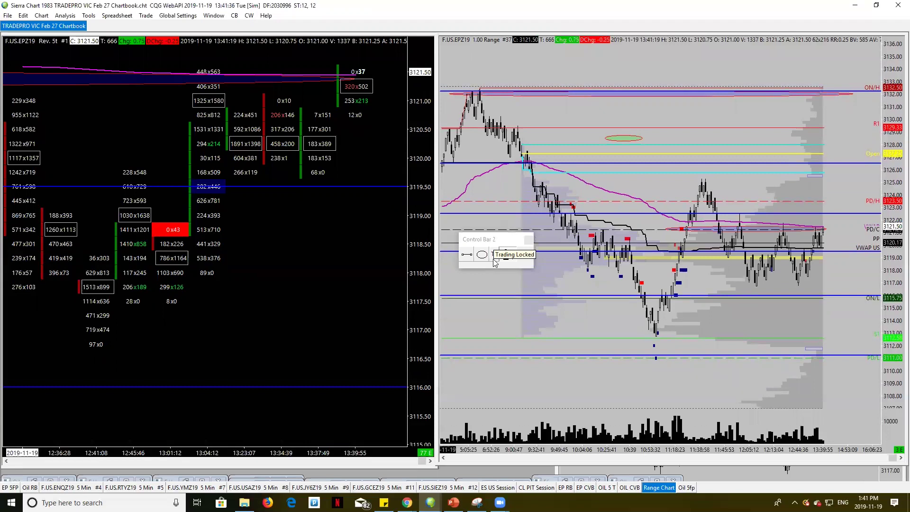
{"action": "left_click", "coordinate": [497, 254]}
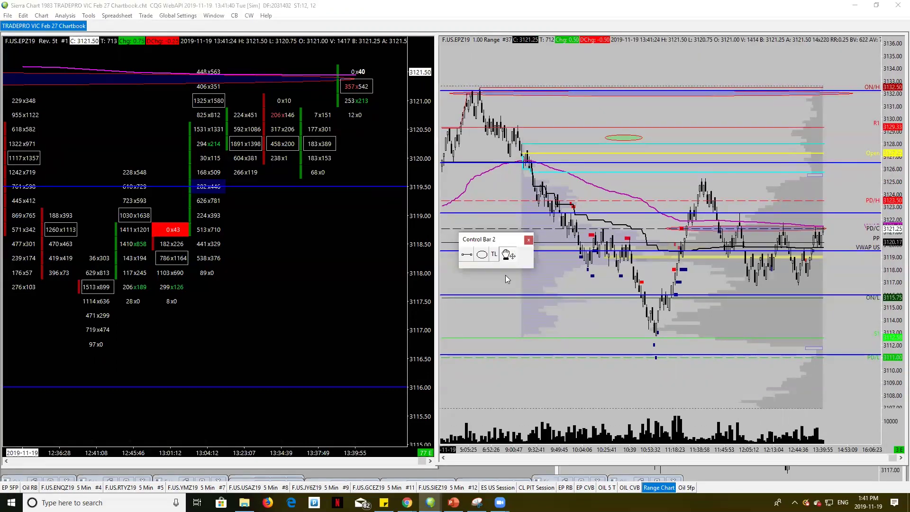
{"action": "right_click", "coordinate": [622, 143]}
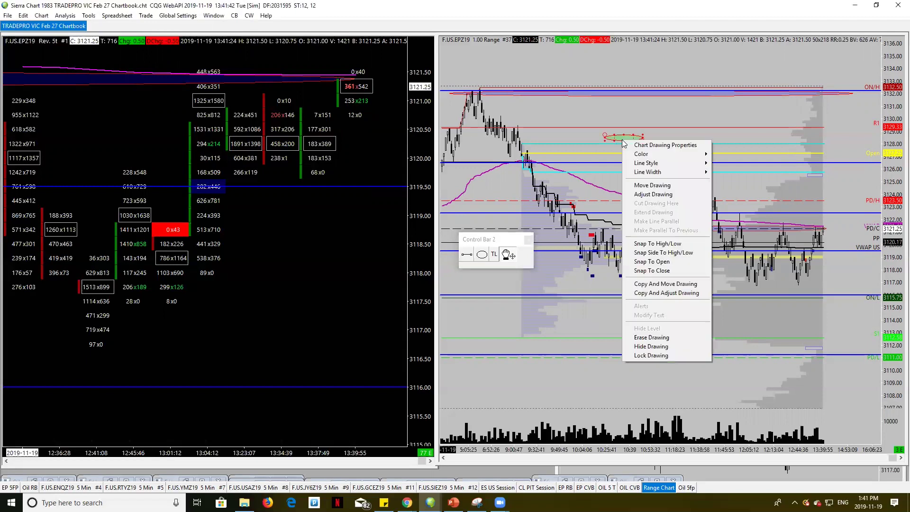
{"action": "left_click", "coordinate": [651, 337]}
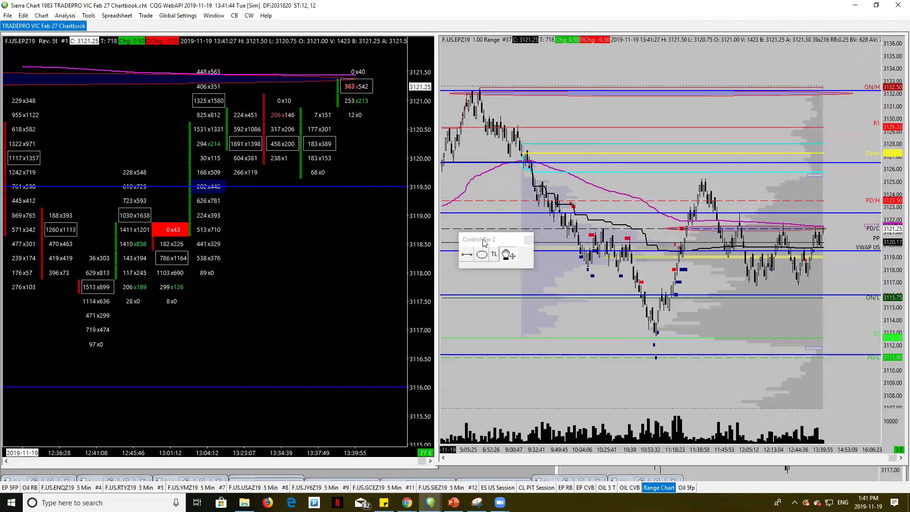
- Close the floating Control Bar 2 and make both chart windows slightly taller
{"action": "left_click_drag", "start_coordinate": [257, 123], "coordinate": [258, 124]}
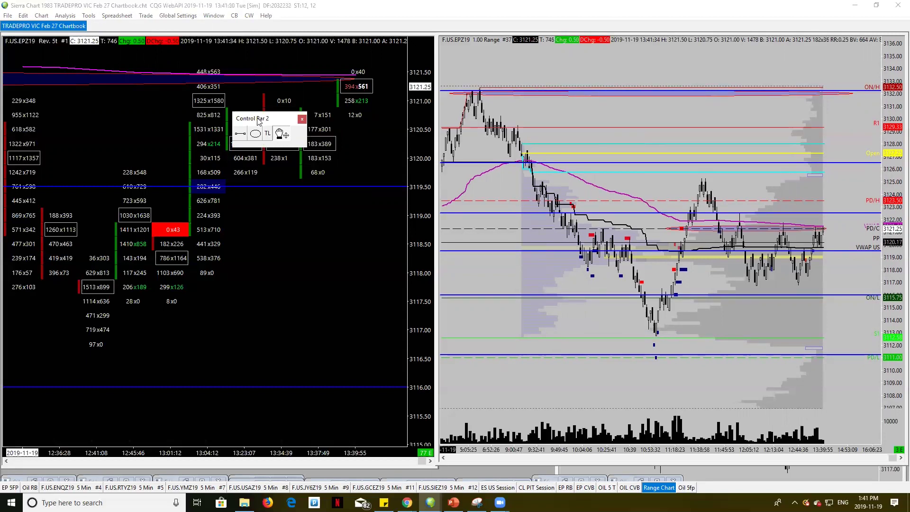
{"action": "left_click", "coordinate": [302, 119]}
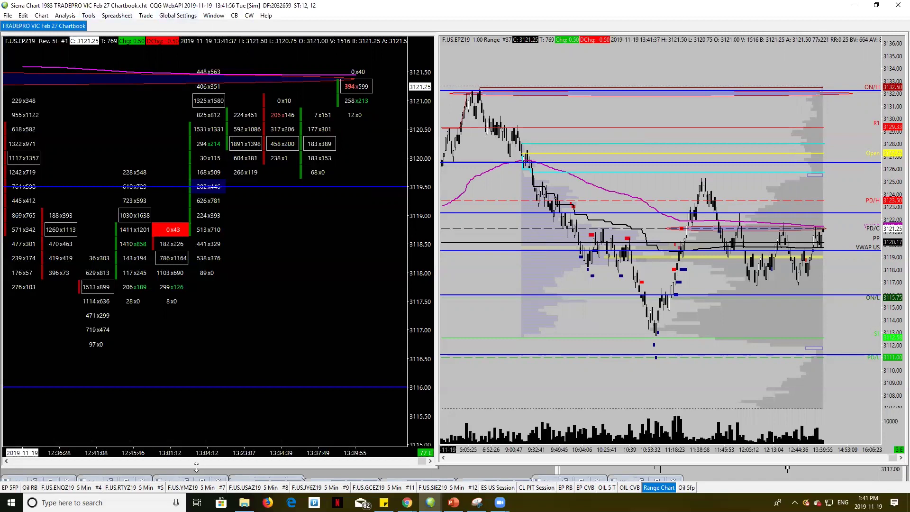
{"action": "left_click_drag", "start_coordinate": [196, 467], "coordinate": [197, 479]}
{"action": "left_click_drag", "start_coordinate": [533, 467], "coordinate": [533, 479]}
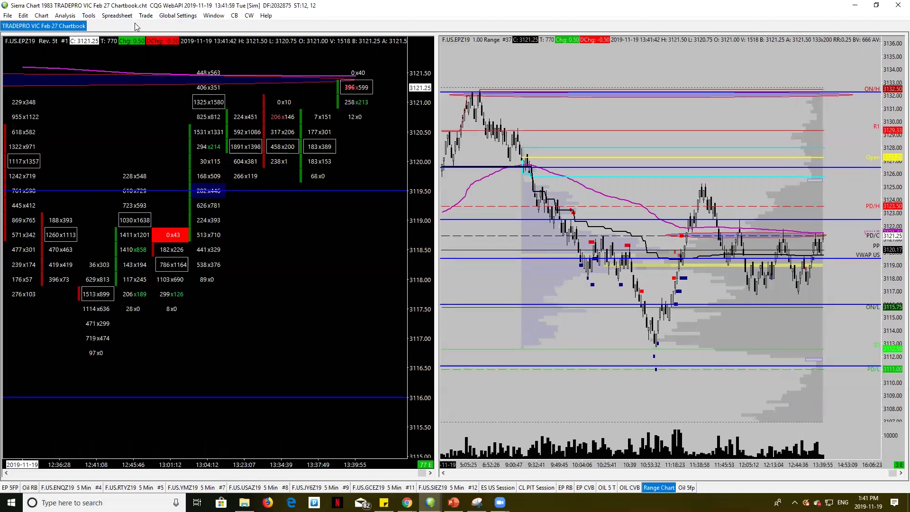
- Turn Control Bar 1 back on from the Window > Control Bars menu
{"action": "left_click", "coordinate": [214, 15]}
{"action": "mouse_move", "coordinate": [289, 189]}
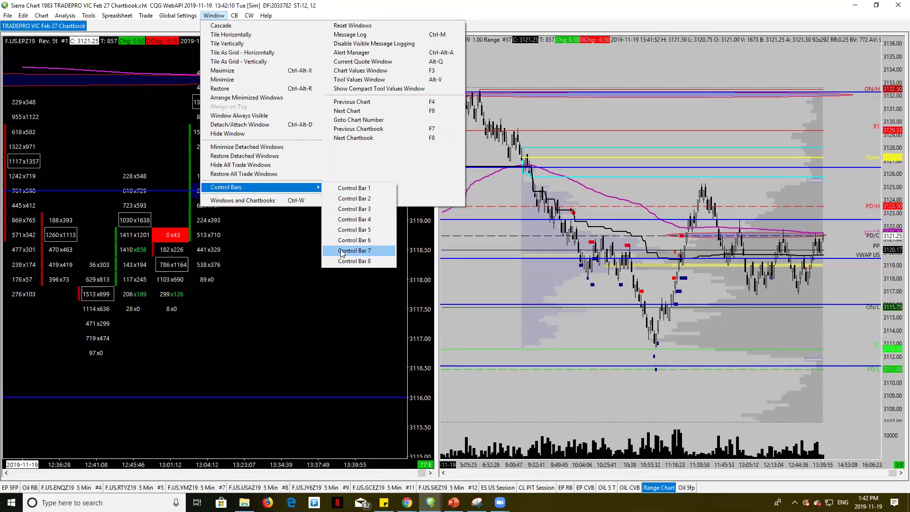
{"action": "left_click", "coordinate": [354, 187]}
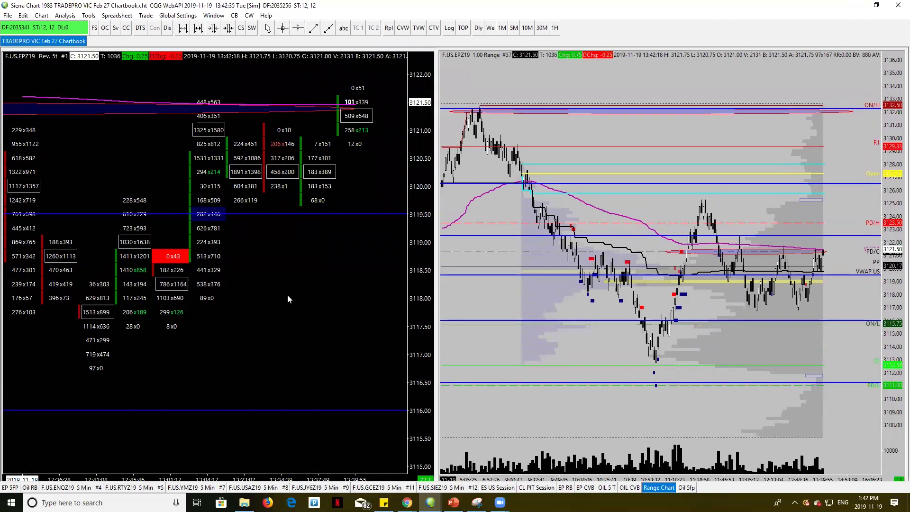
- Activate the left EP 5FP footprint chart by clicking inside its window
{"action": "left_click", "coordinate": [289, 310]}
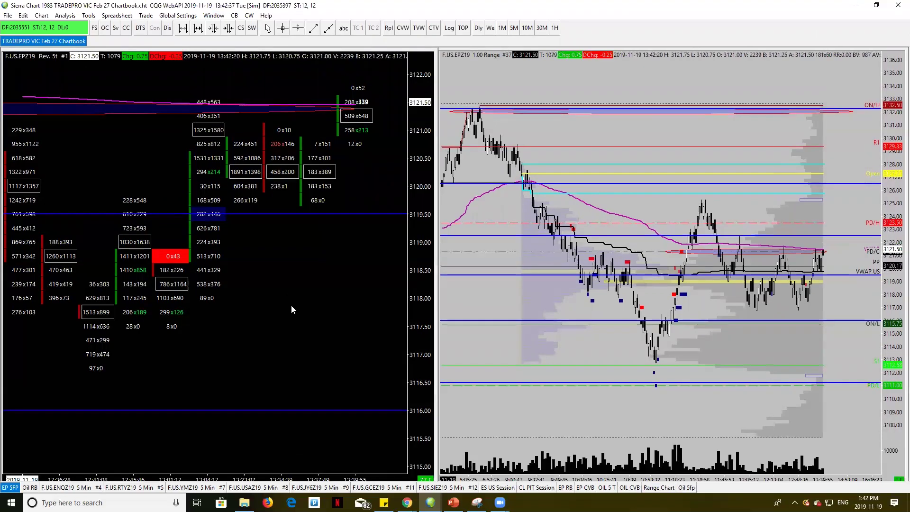